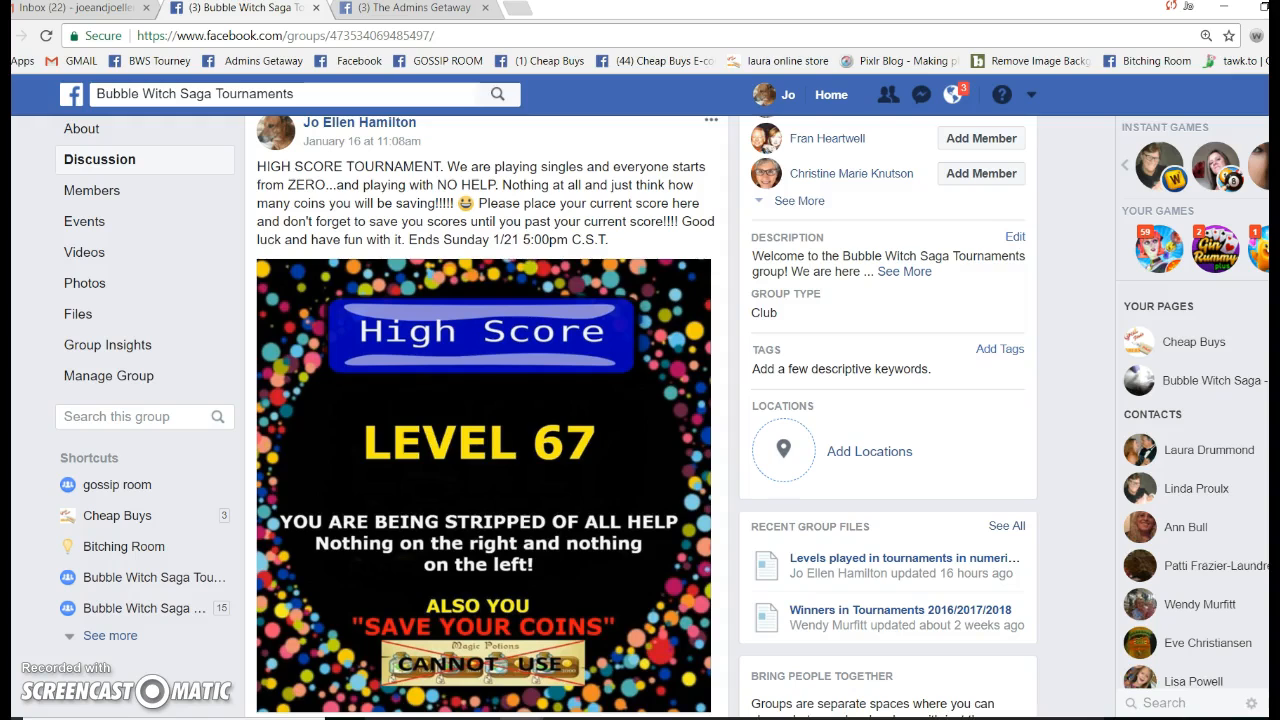
Open the Start menu to show the recently added OpenOffice apps
key("super")
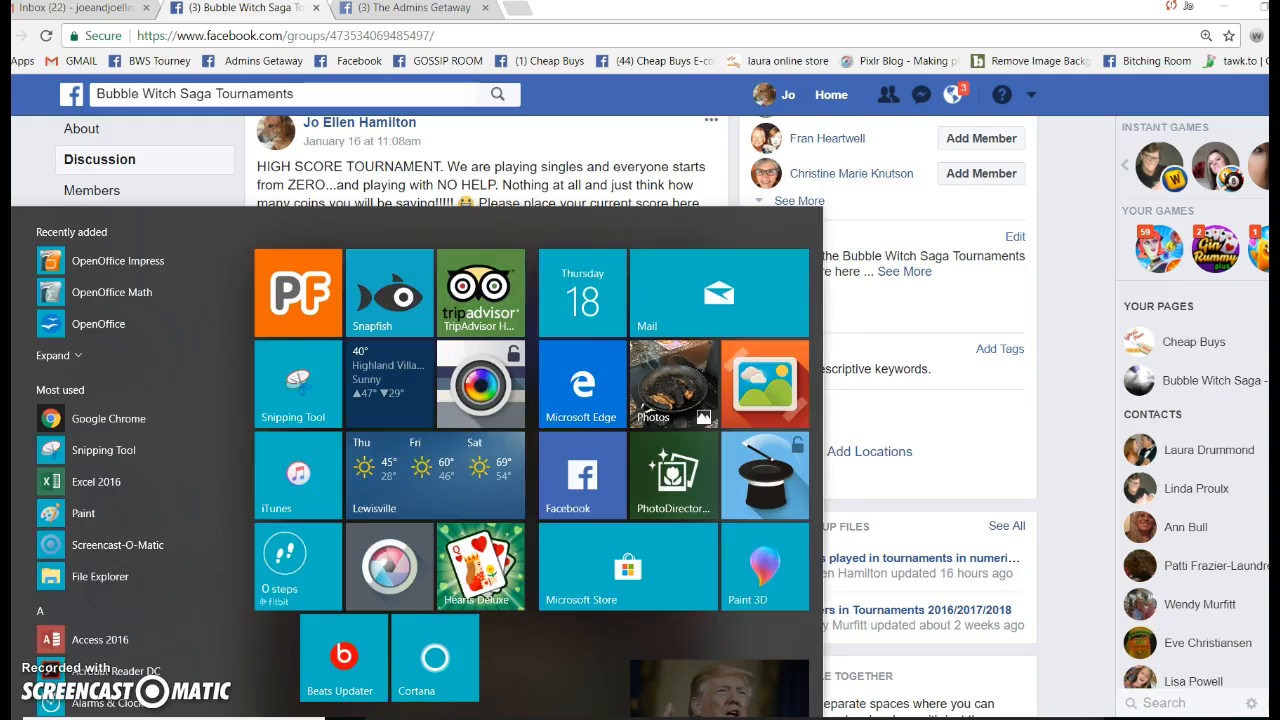
Create a new blank Calc spreadsheet and place its window, made taller, on the right
left_click(103, 331)
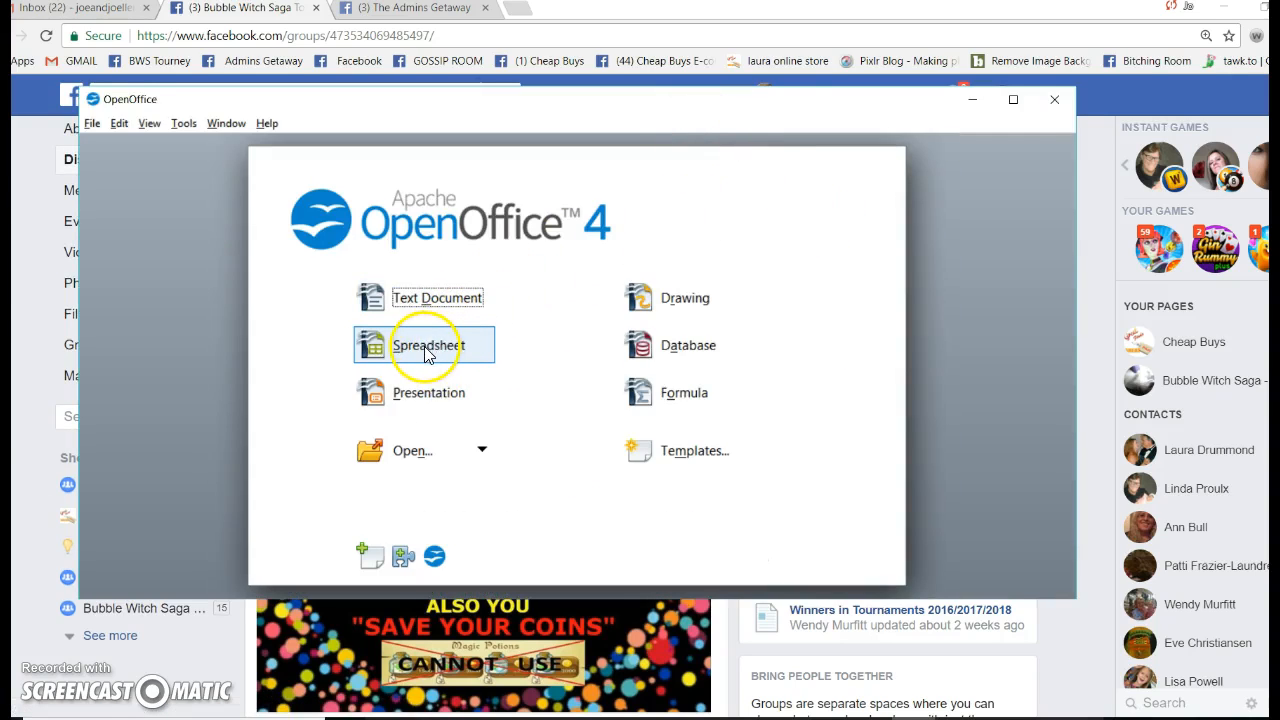
left_click(427, 352)
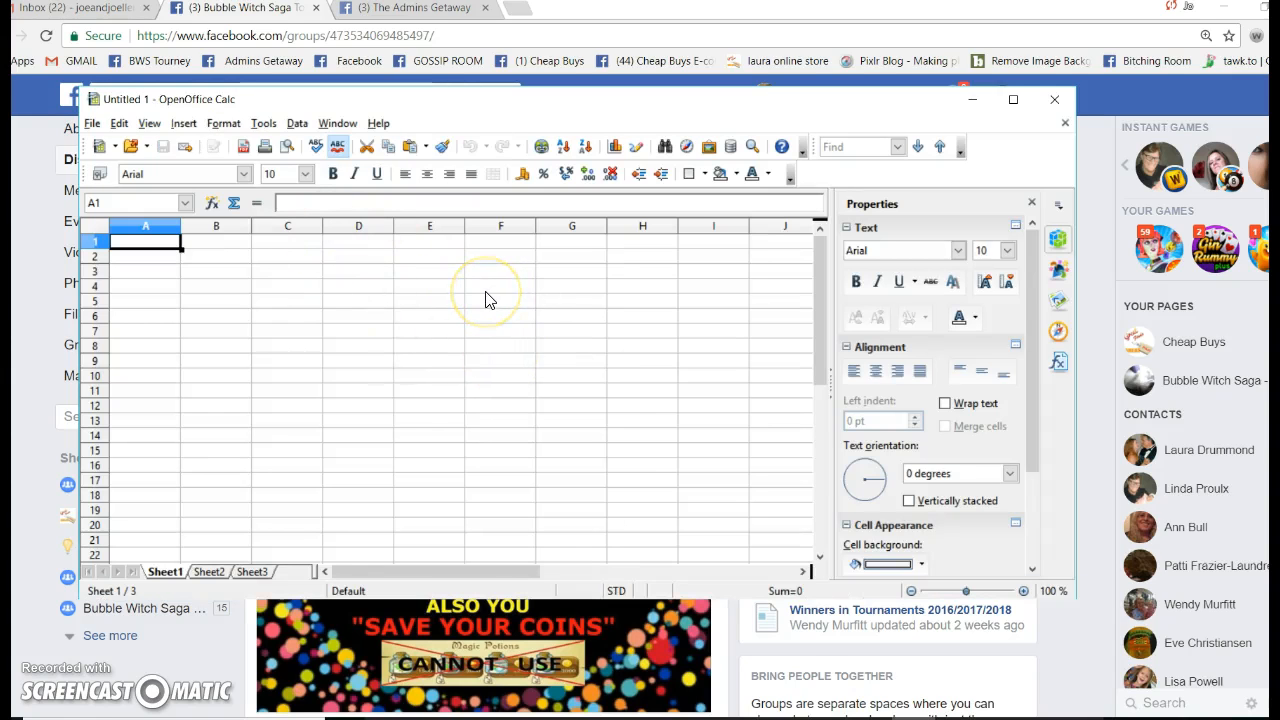
left_click_drag(483, 100, 999, 78)
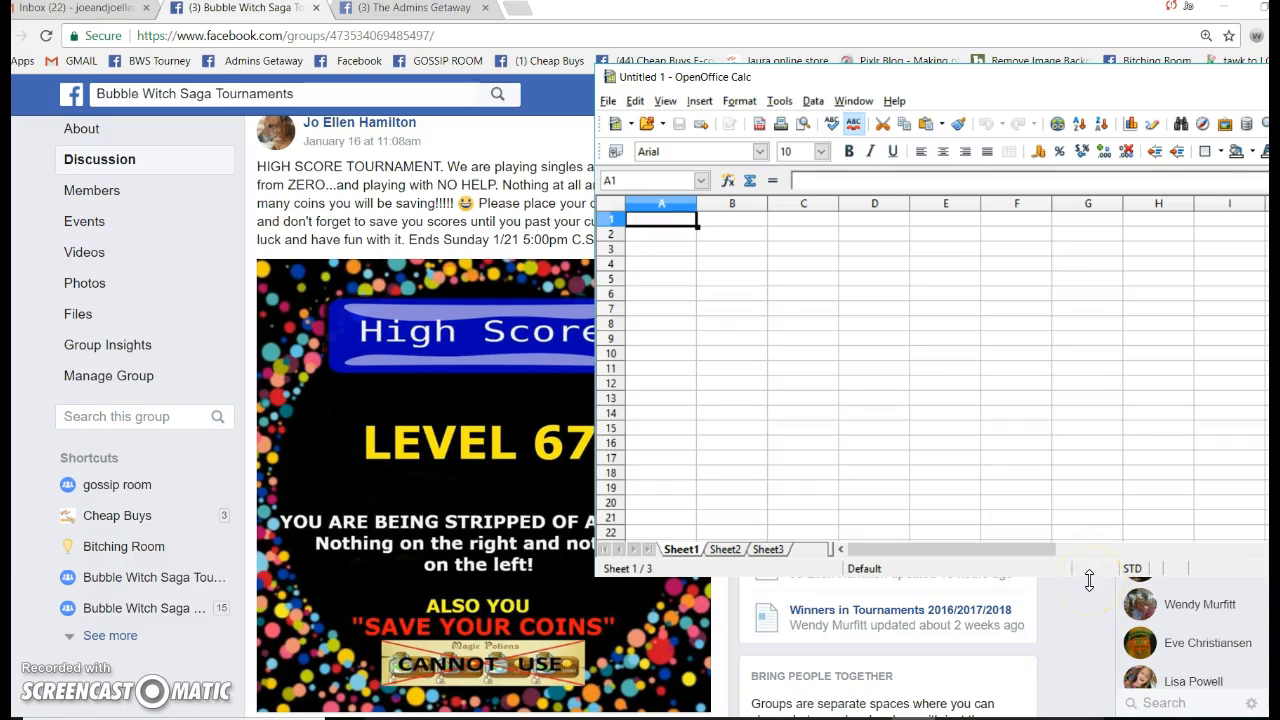
left_click_drag(866, 461, 1093, 618)
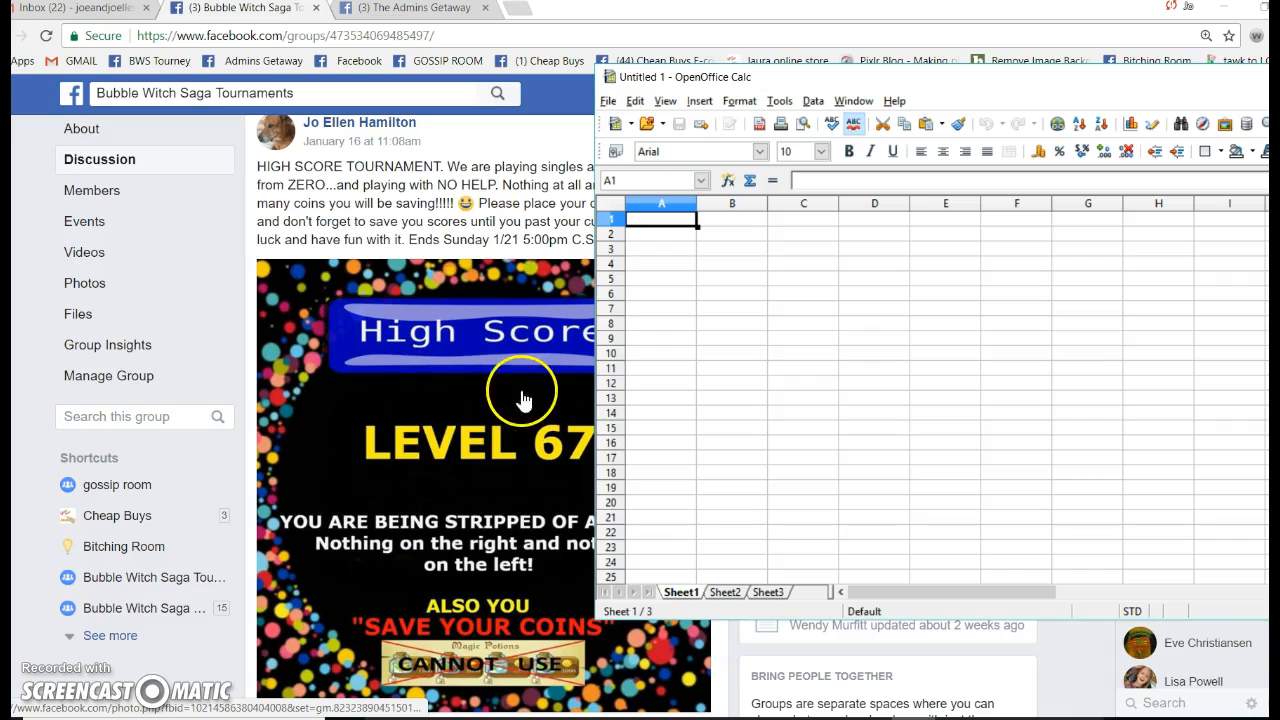
Load the post's 23 remaining comments down to the 106,040 score, then restore Chrome to a window
left_click(460, 398)
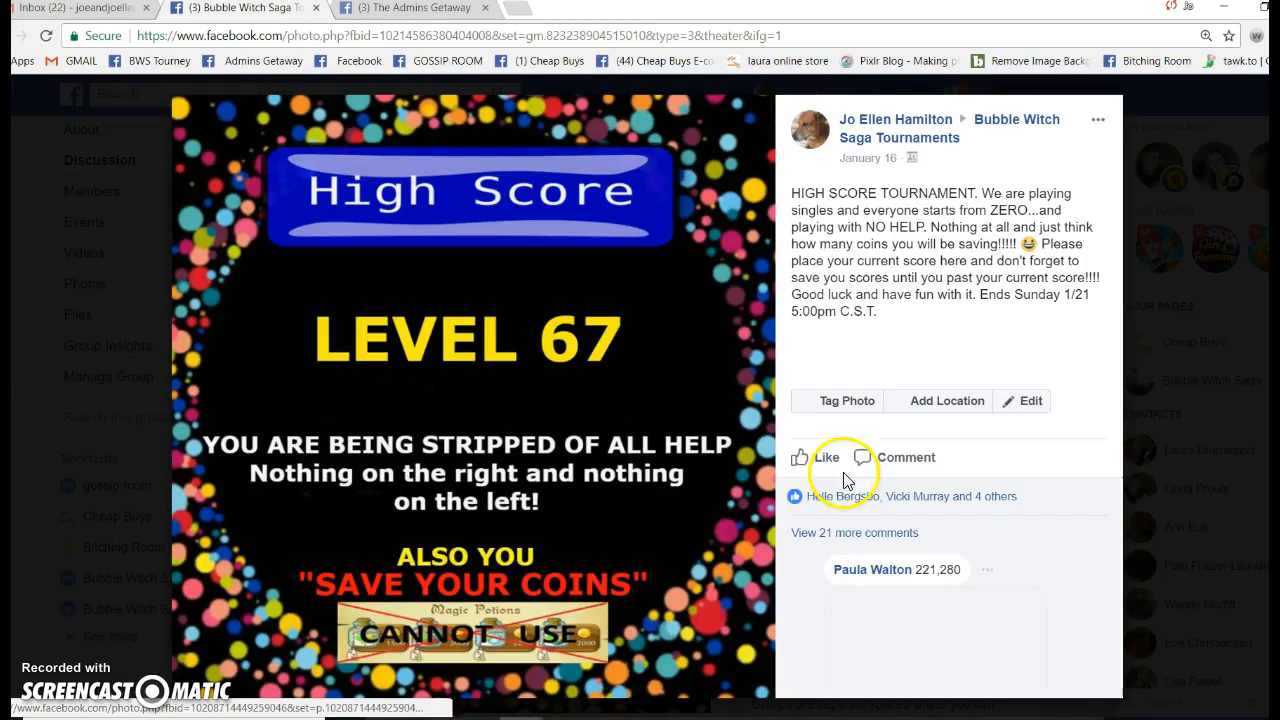
key("Escape")
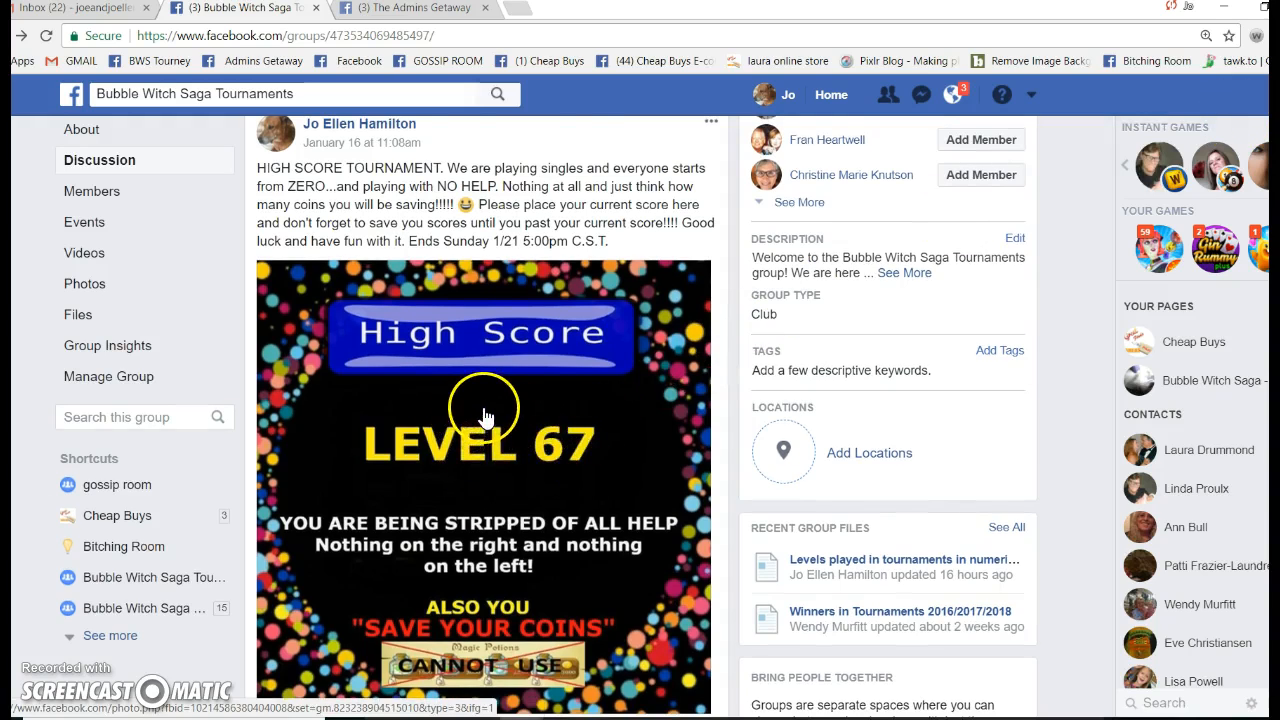
scroll(450, 415, "down", 1)
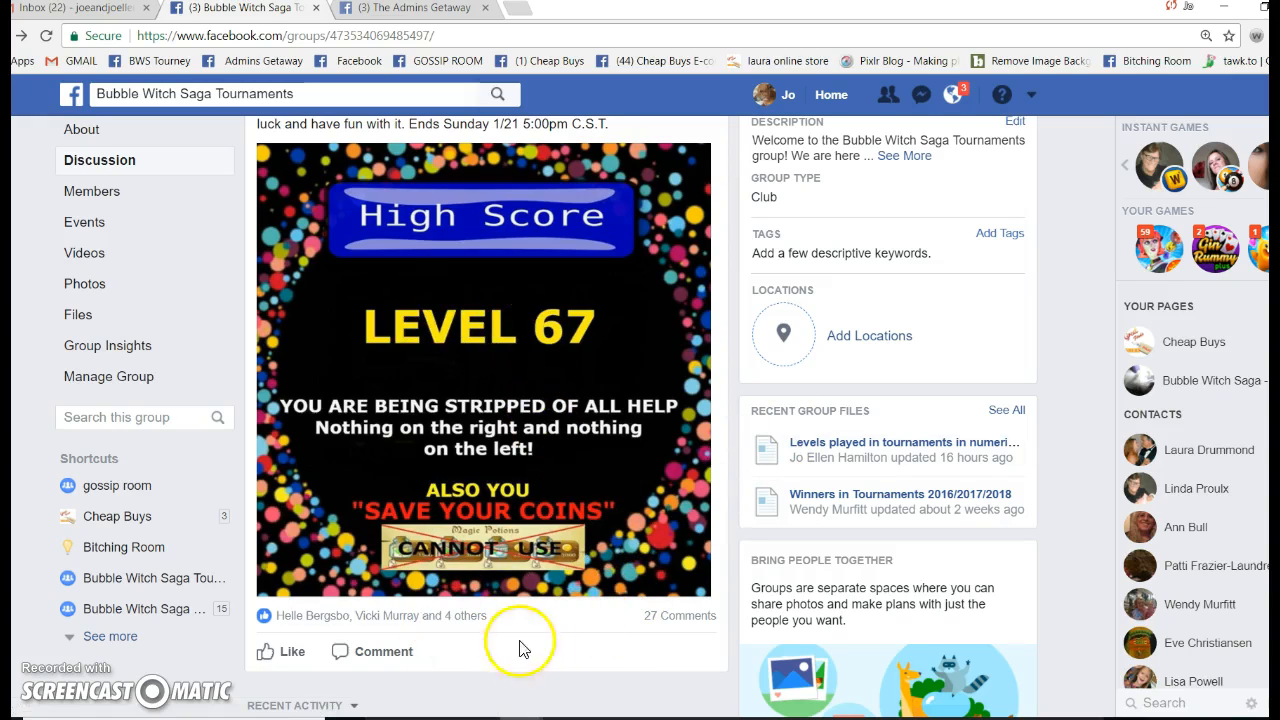
mouse_move(688, 625)
scroll(500, 429, "down", 2)
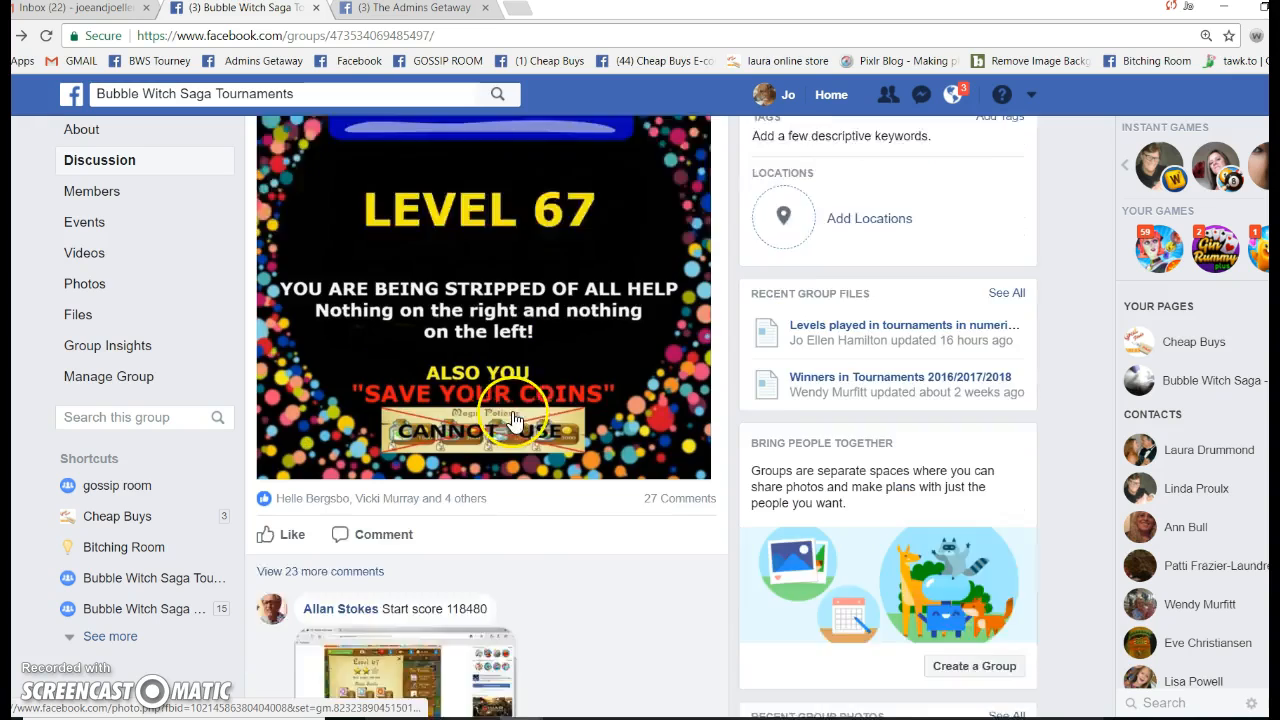
left_click(349, 456)
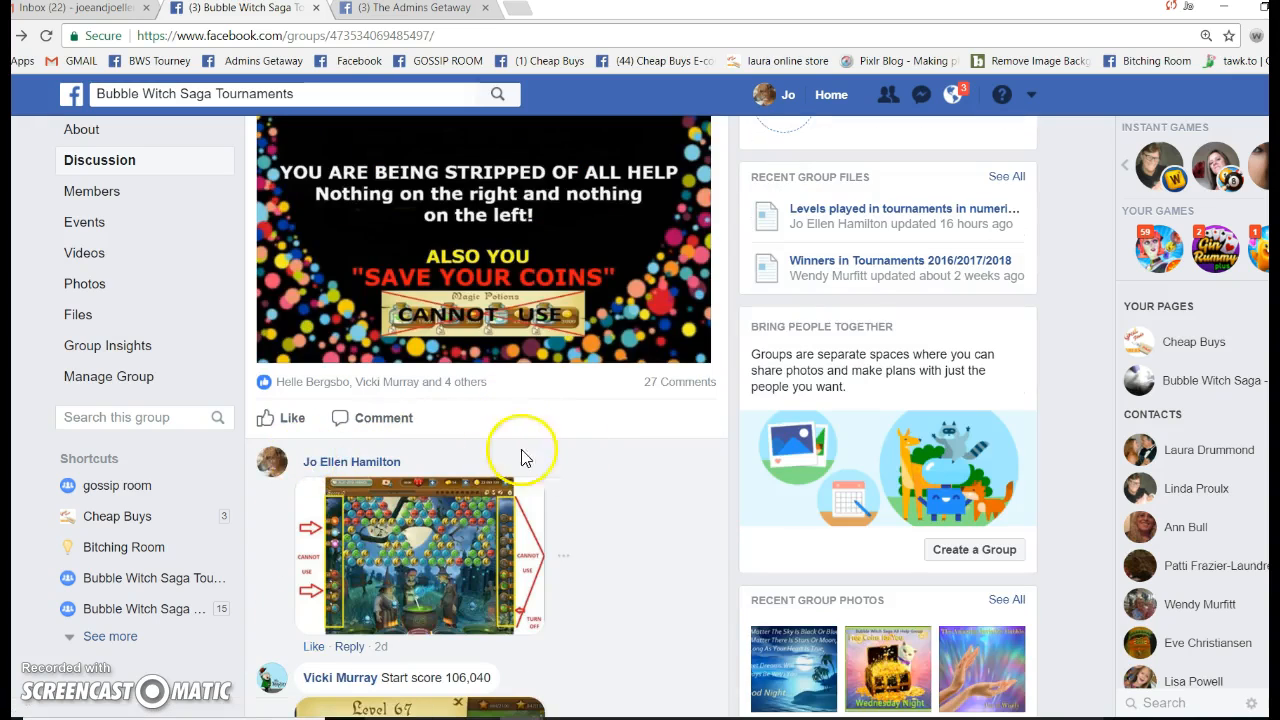
scroll(580, 460, "down", 3)
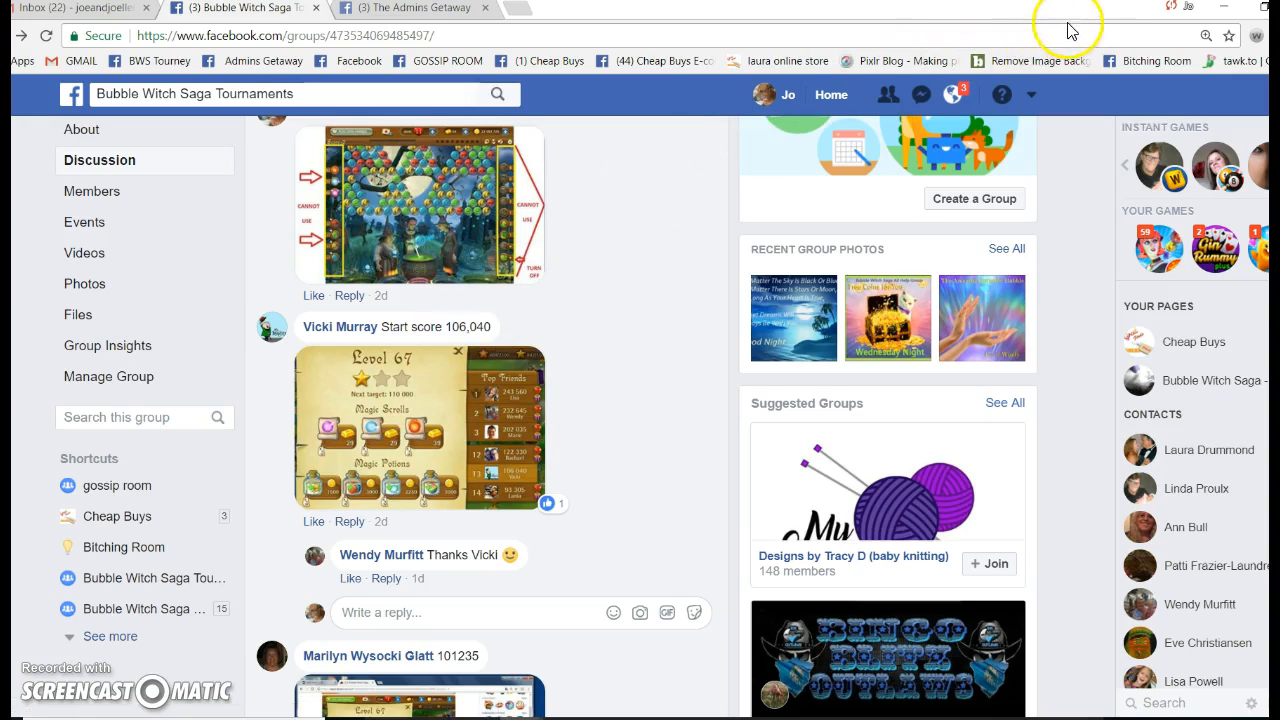
left_click(1264, 10)
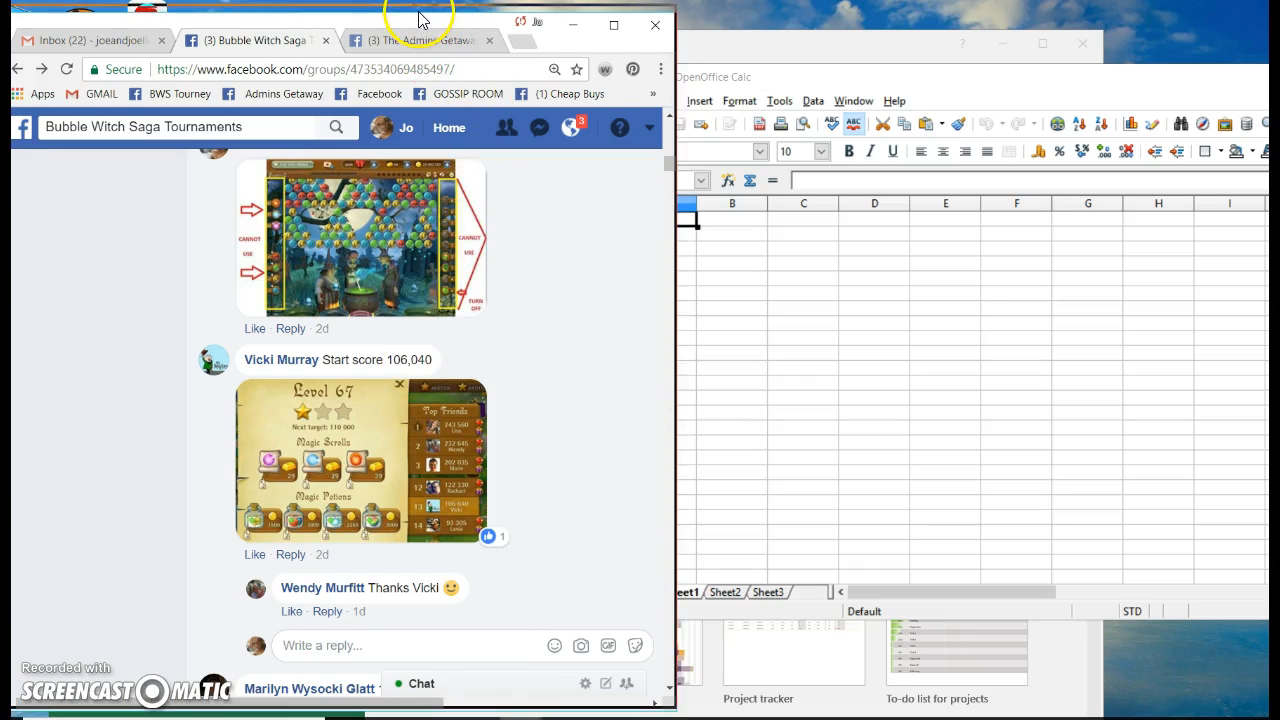
Arrange Calc beside the browser and widen column A to about 2.01 inches, plus column B
left_click_drag(418, 20, 412, 11)
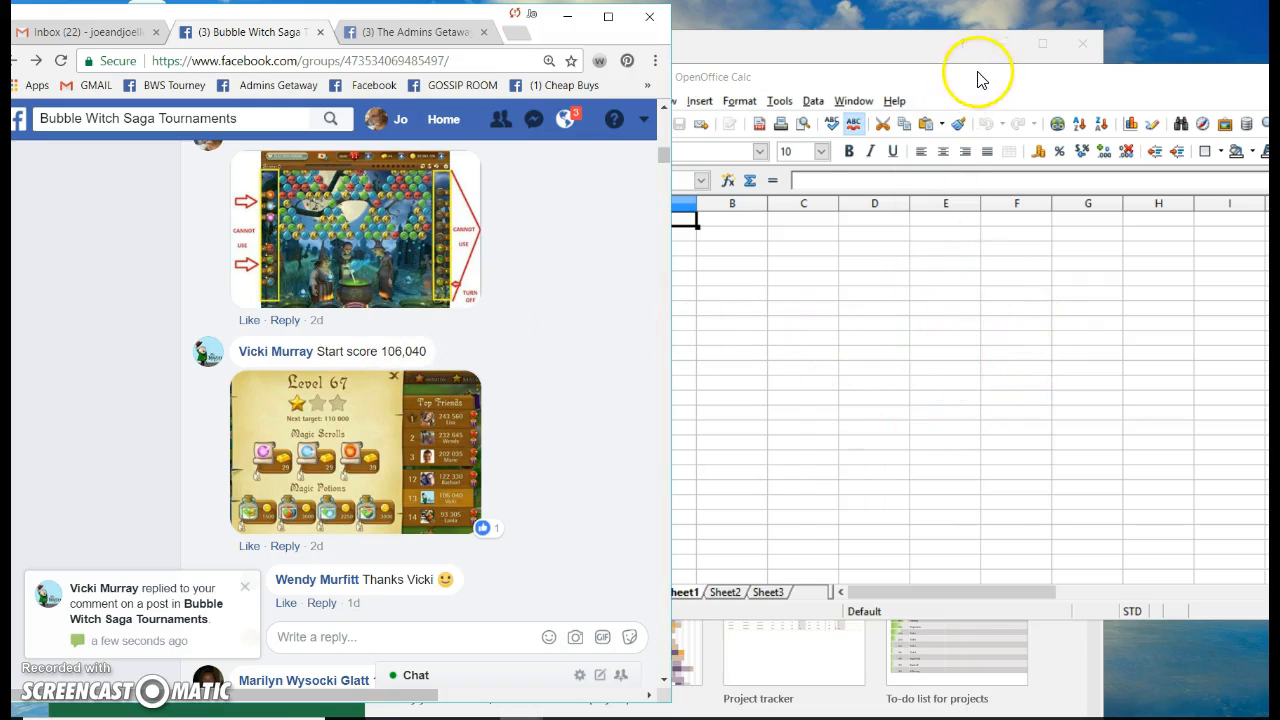
left_click_drag(975, 90, 1062, 57)
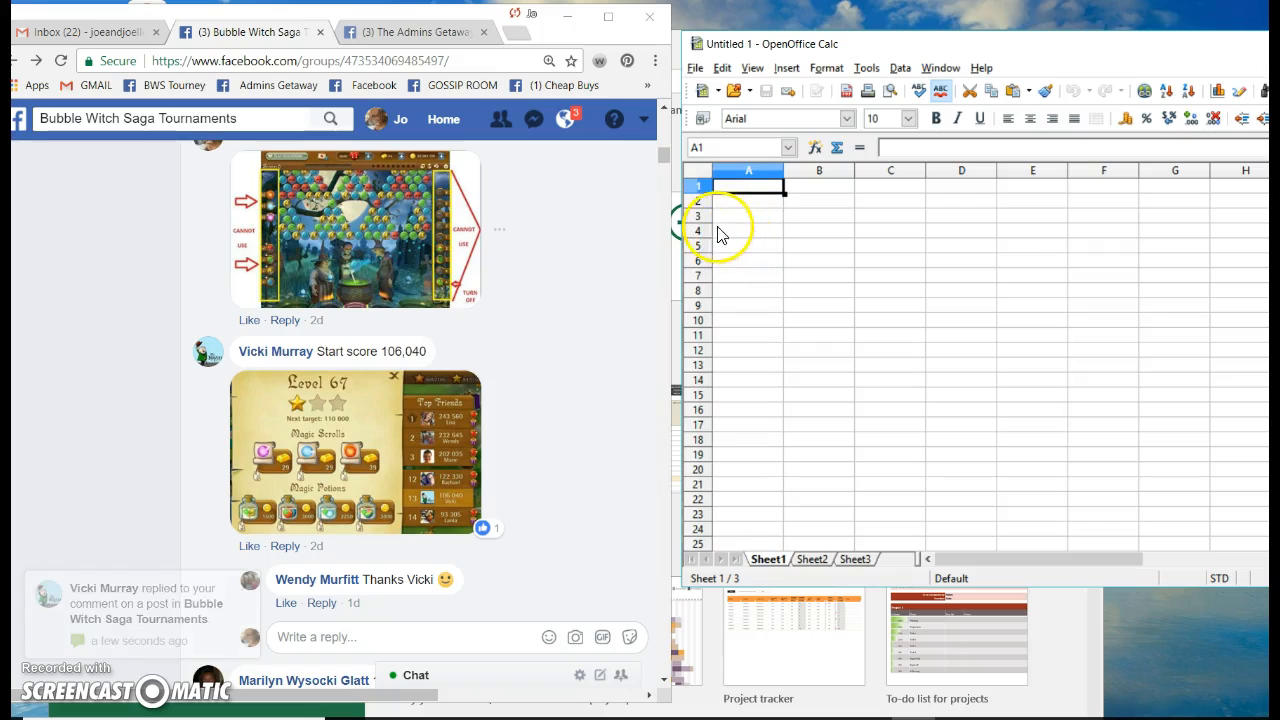
left_click(726, 216)
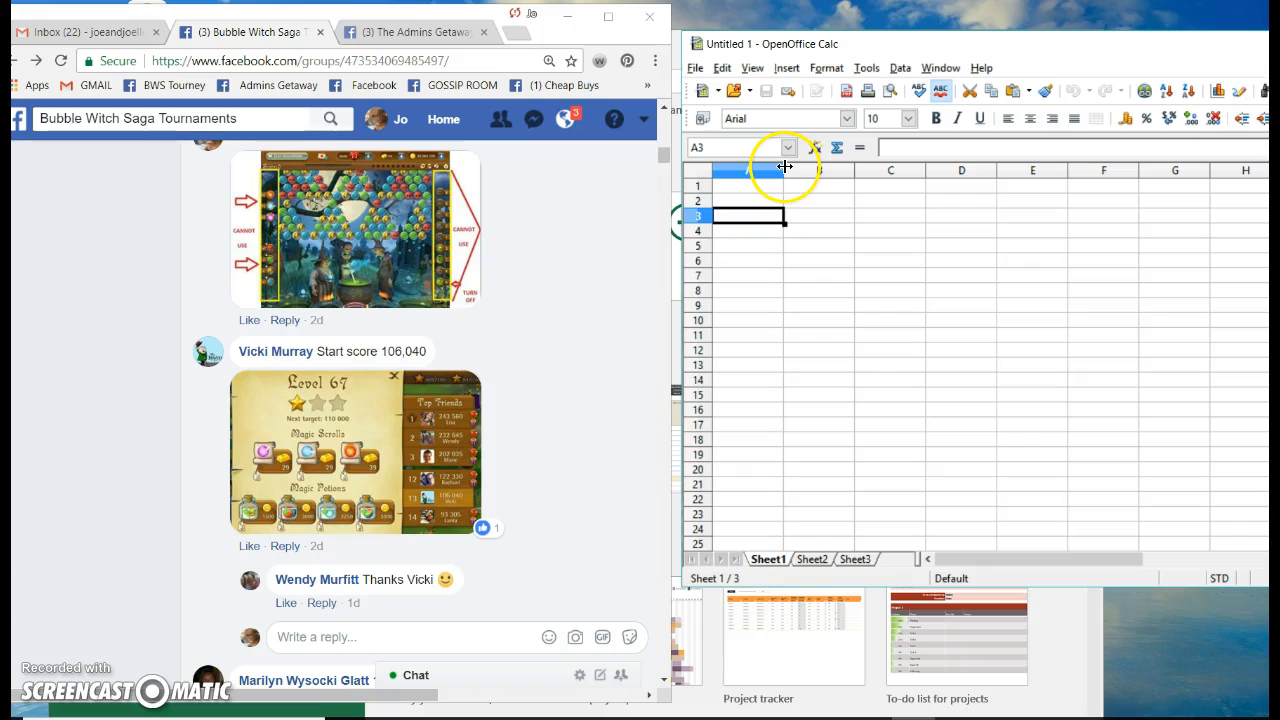
left_click_drag(785, 168, 857, 169)
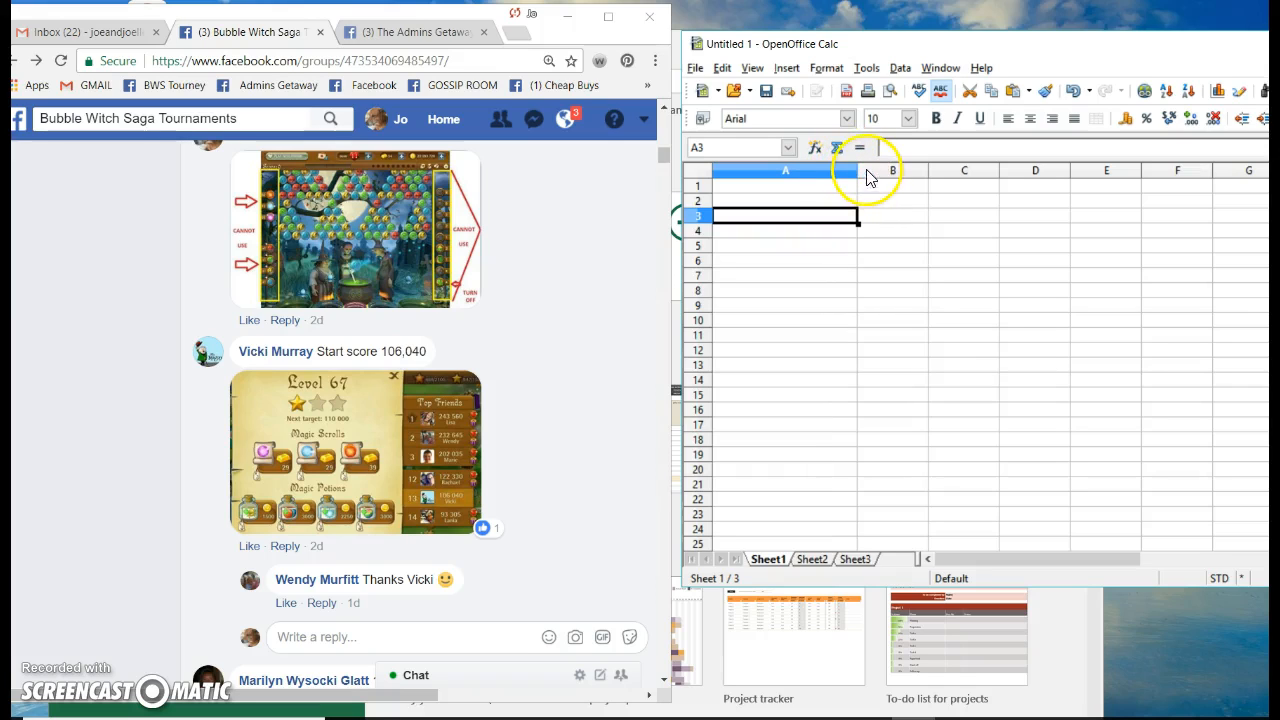
left_click_drag(857, 168, 873, 168)
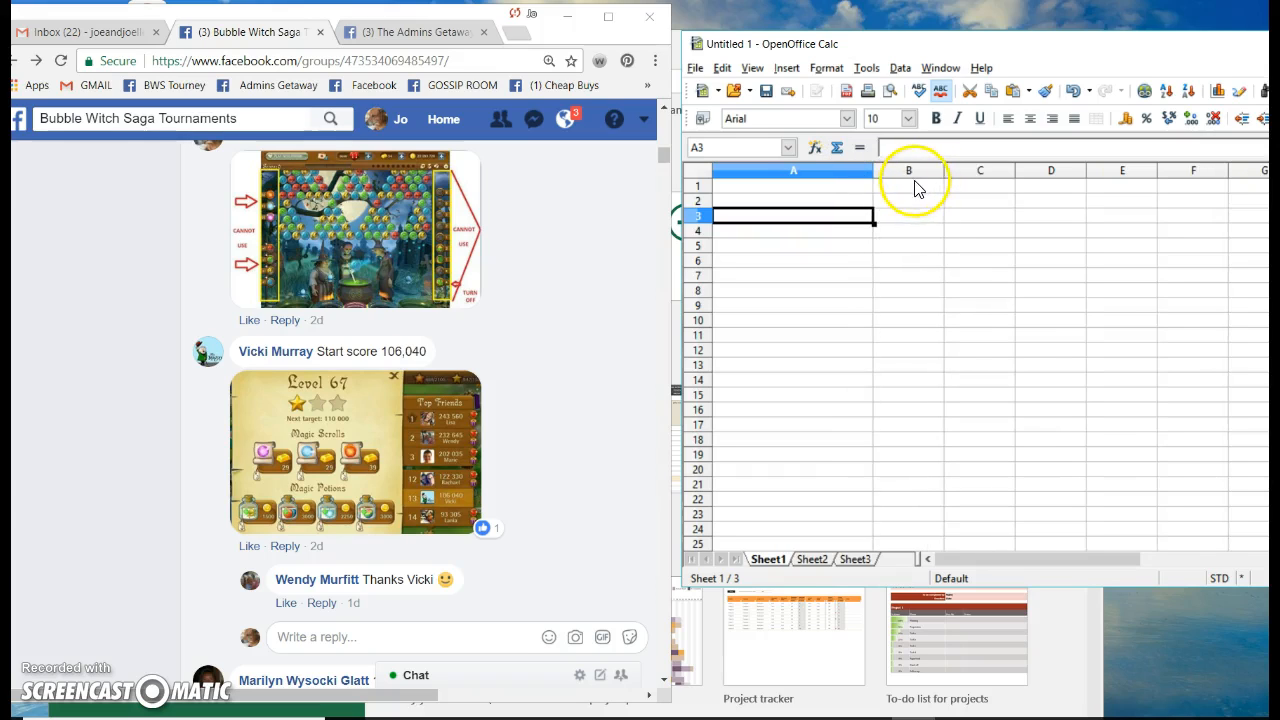
left_click_drag(943, 169, 953, 169)
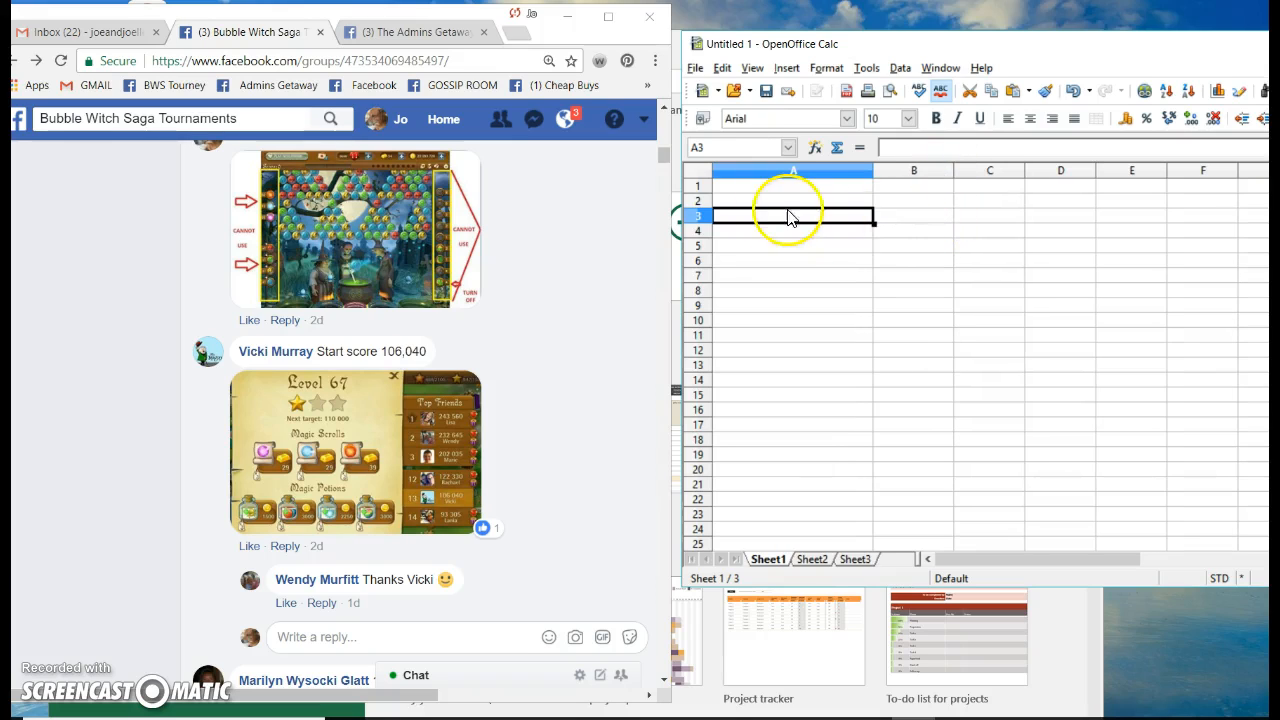
left_click(738, 217)
left_click(735, 222)
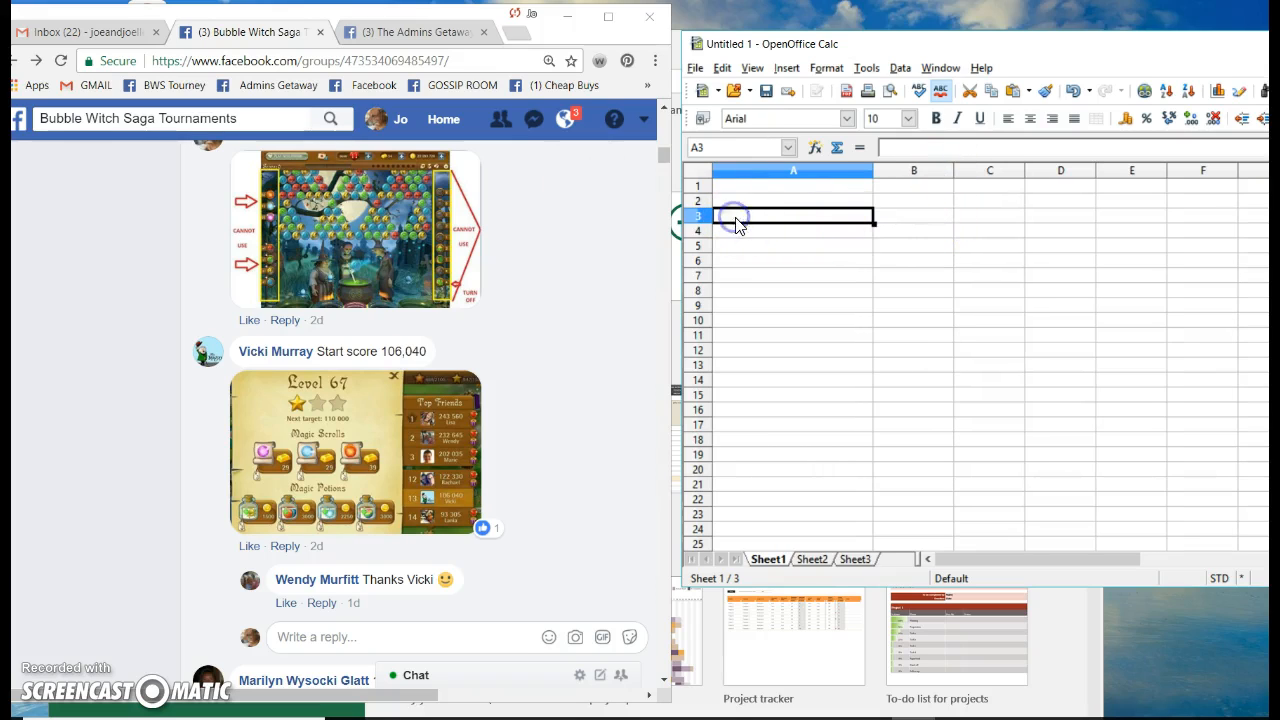
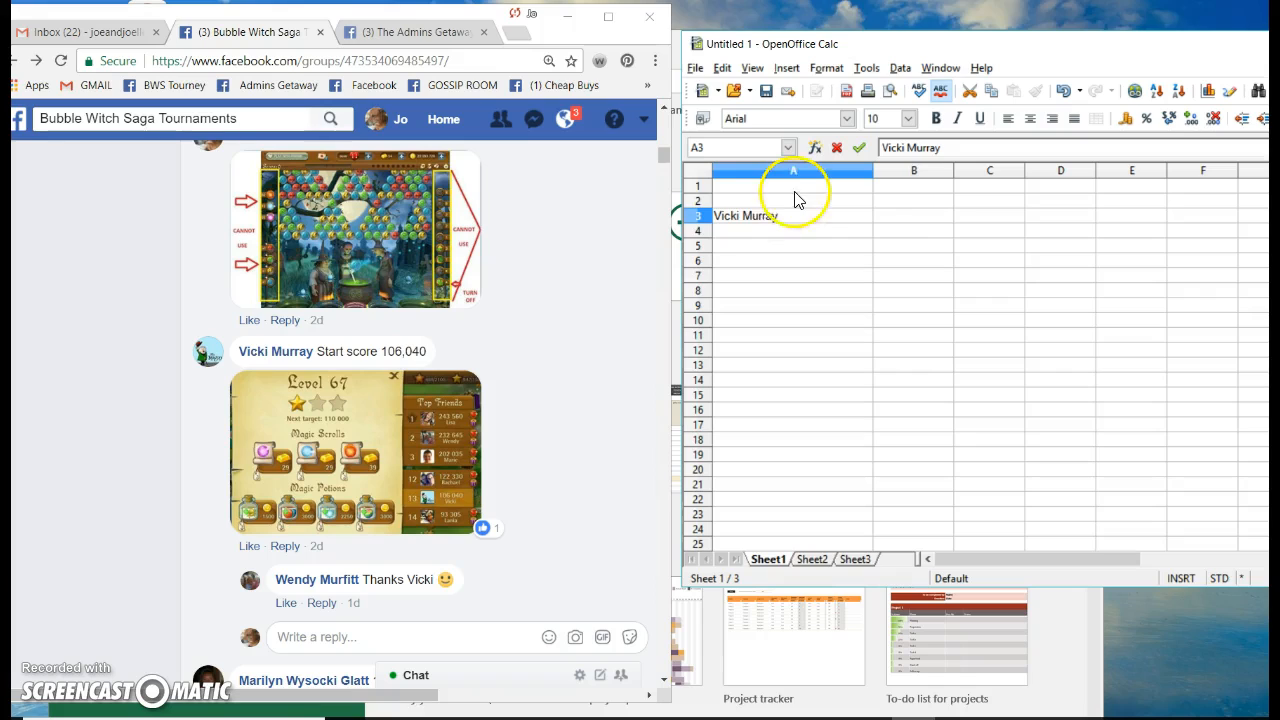
left_click(912, 222)
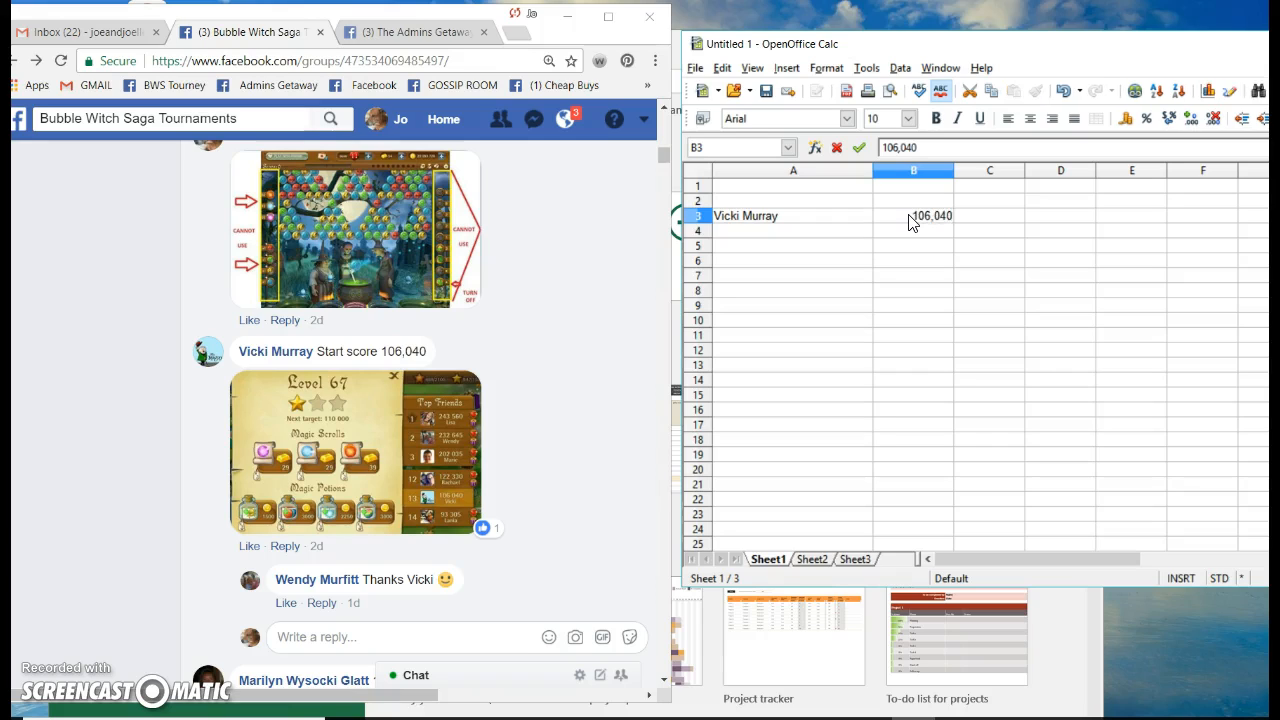
type("106,040")
left_click(726, 238)
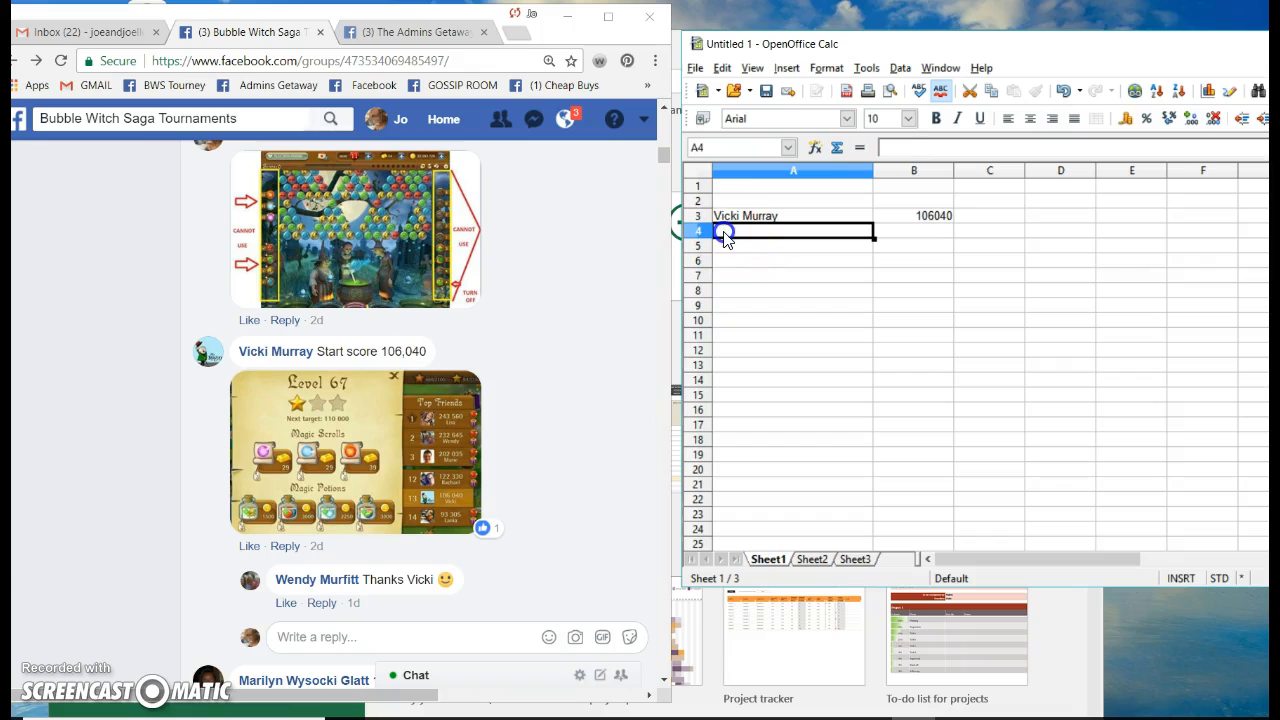
left_click(514, 347)
scroll(520, 348, "down", 1)
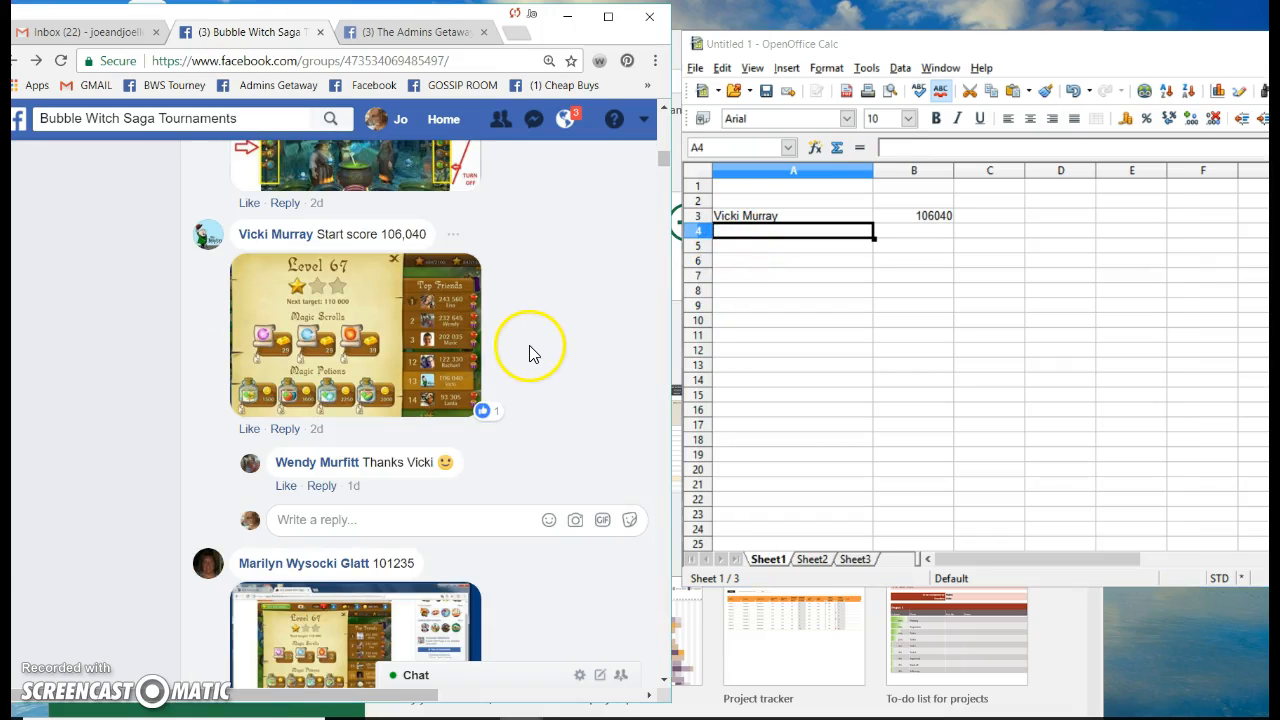
scroll(532, 304, "down", 2)
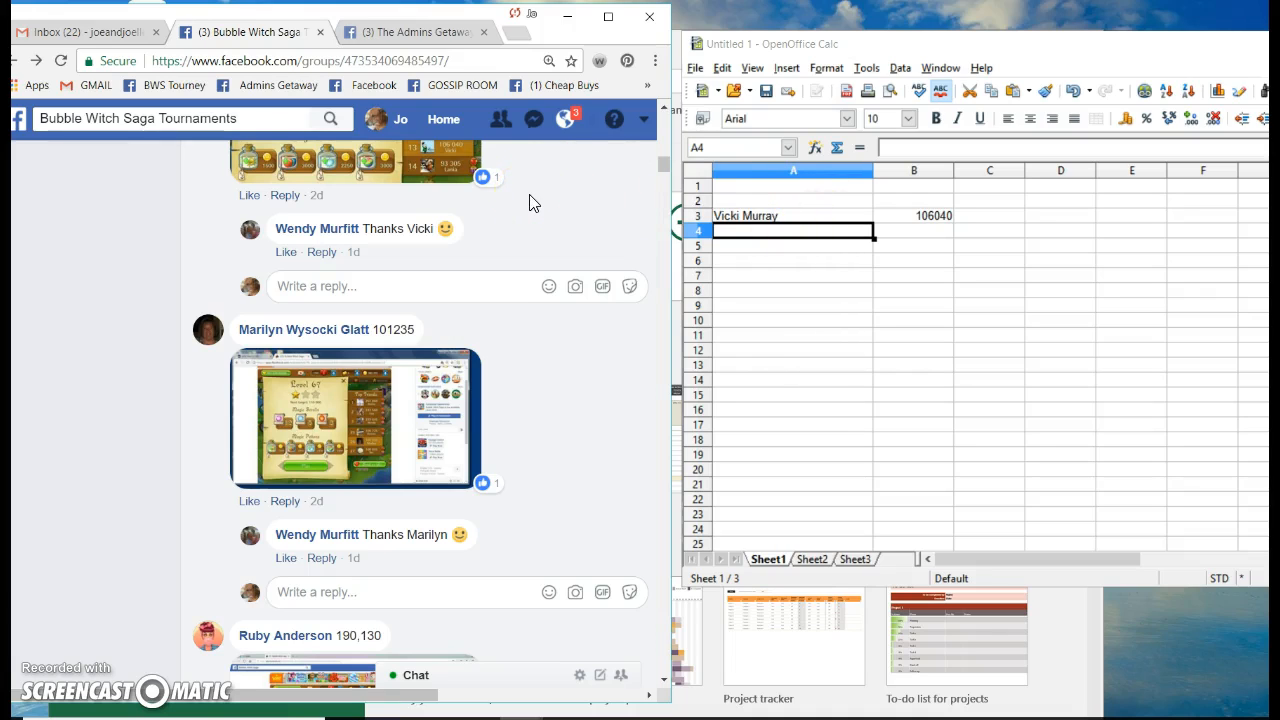
scroll(533, 215, "down", 1)
scroll(531, 220, "up", 3)
scroll(535, 235, "down", 5)
scroll(538, 243, "up", 4)
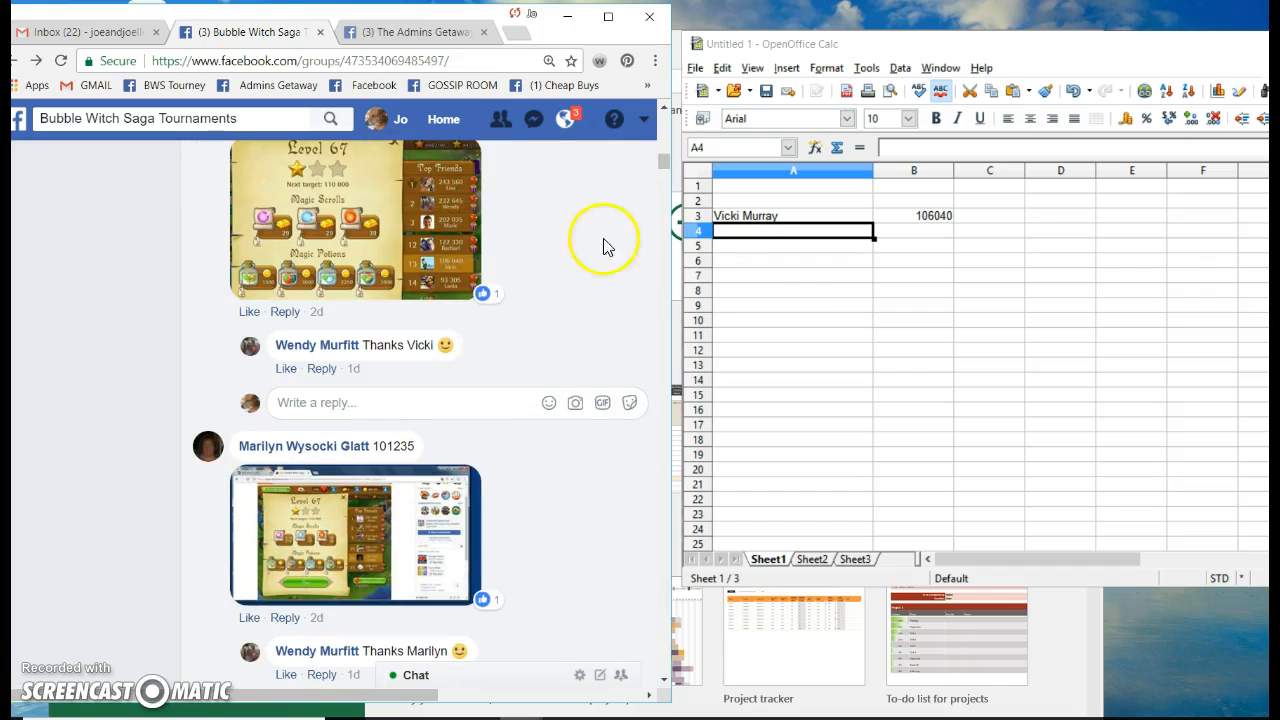
Enter the next player's name in A4 and starting score 101235 in B4
left_click(821, 278)
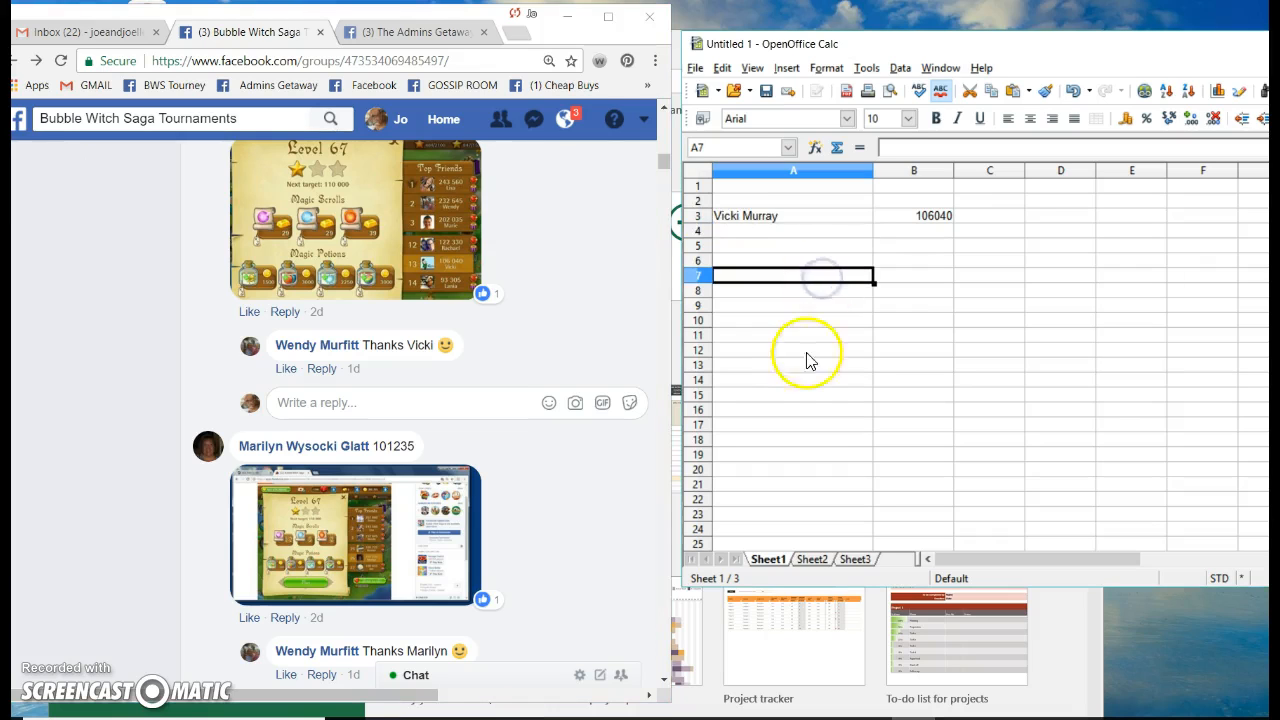
left_click(737, 230)
left_click(534, 257)
scroll(573, 252, "up", 3)
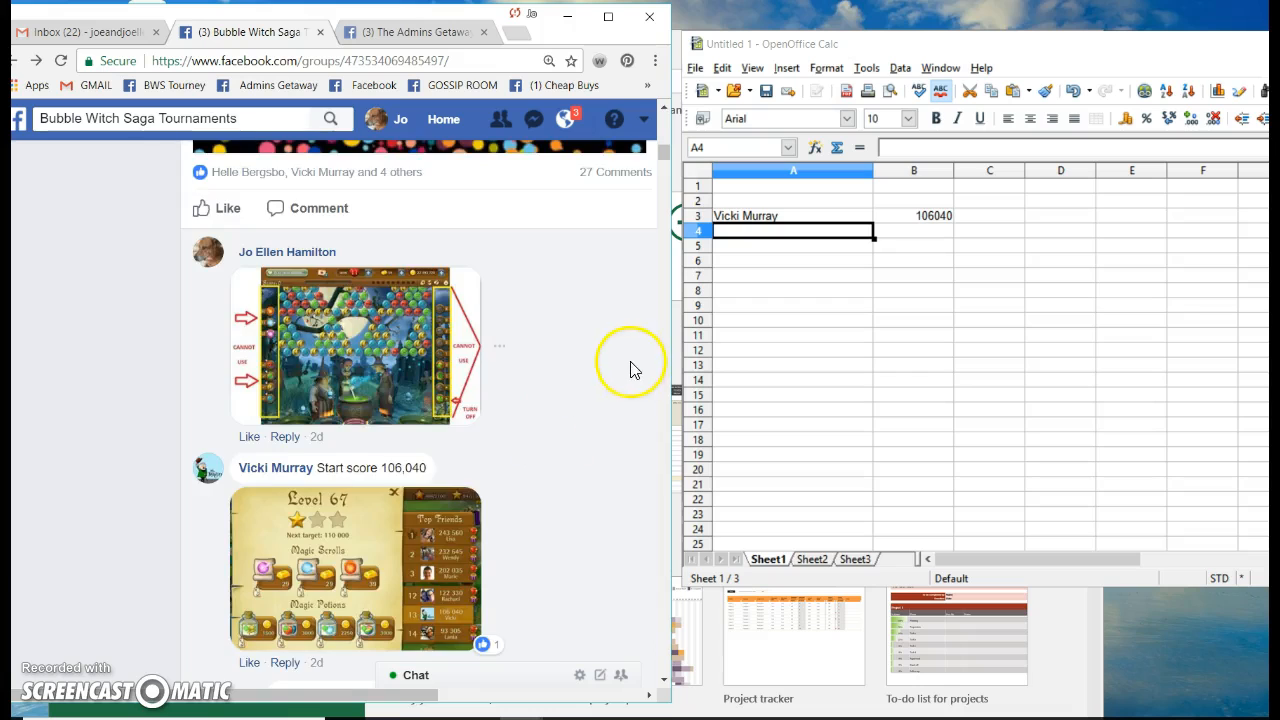
scroll(628, 360, "down", 5)
scroll(620, 352, "down", 1)
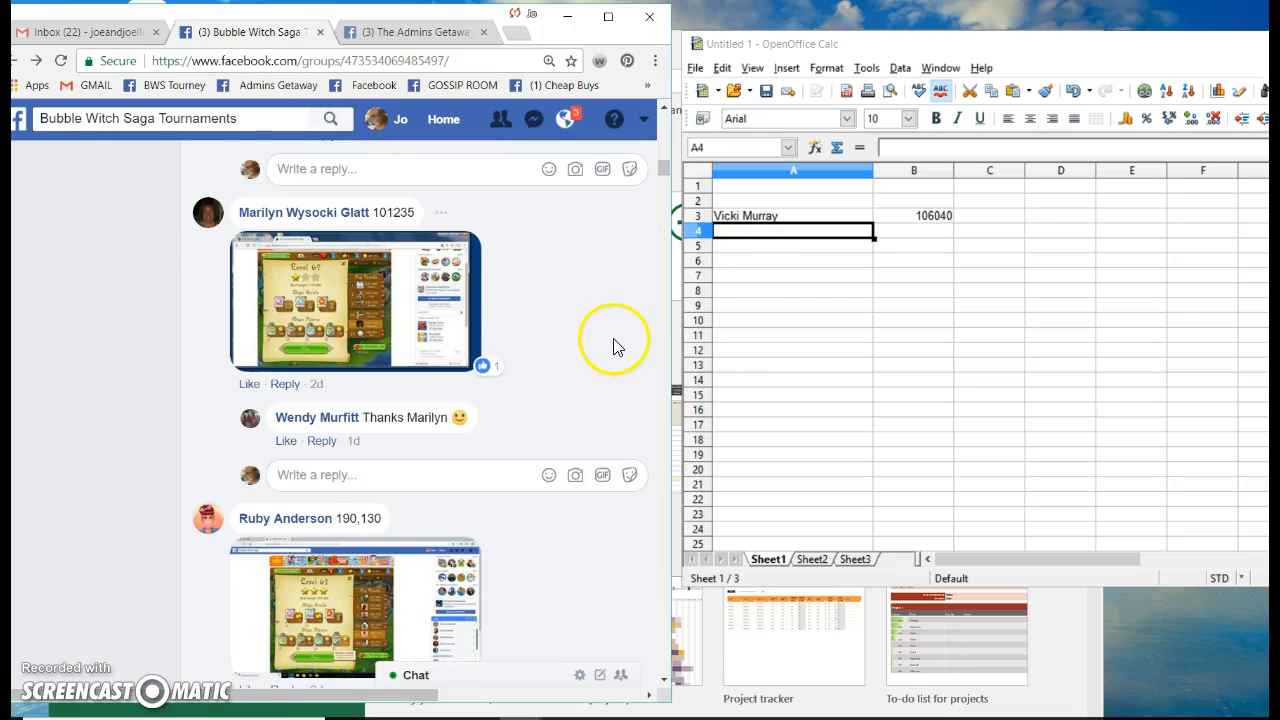
left_click(741, 235)
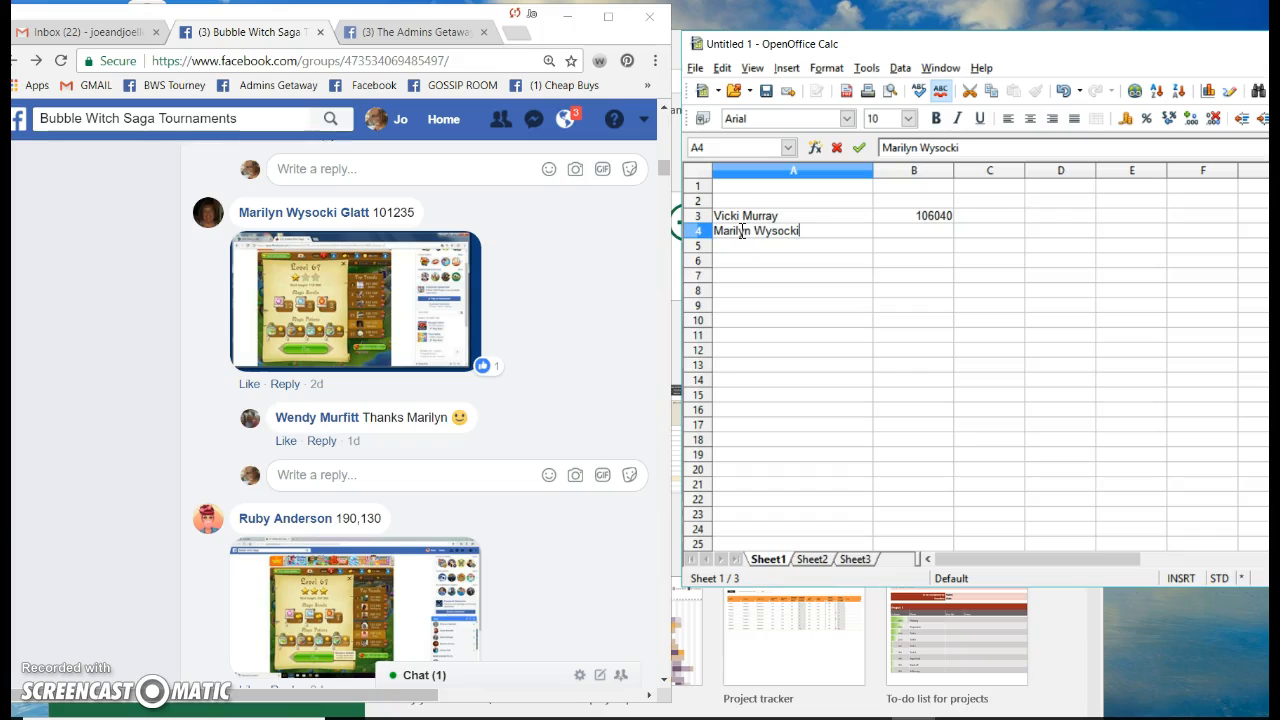
left_click(913, 231)
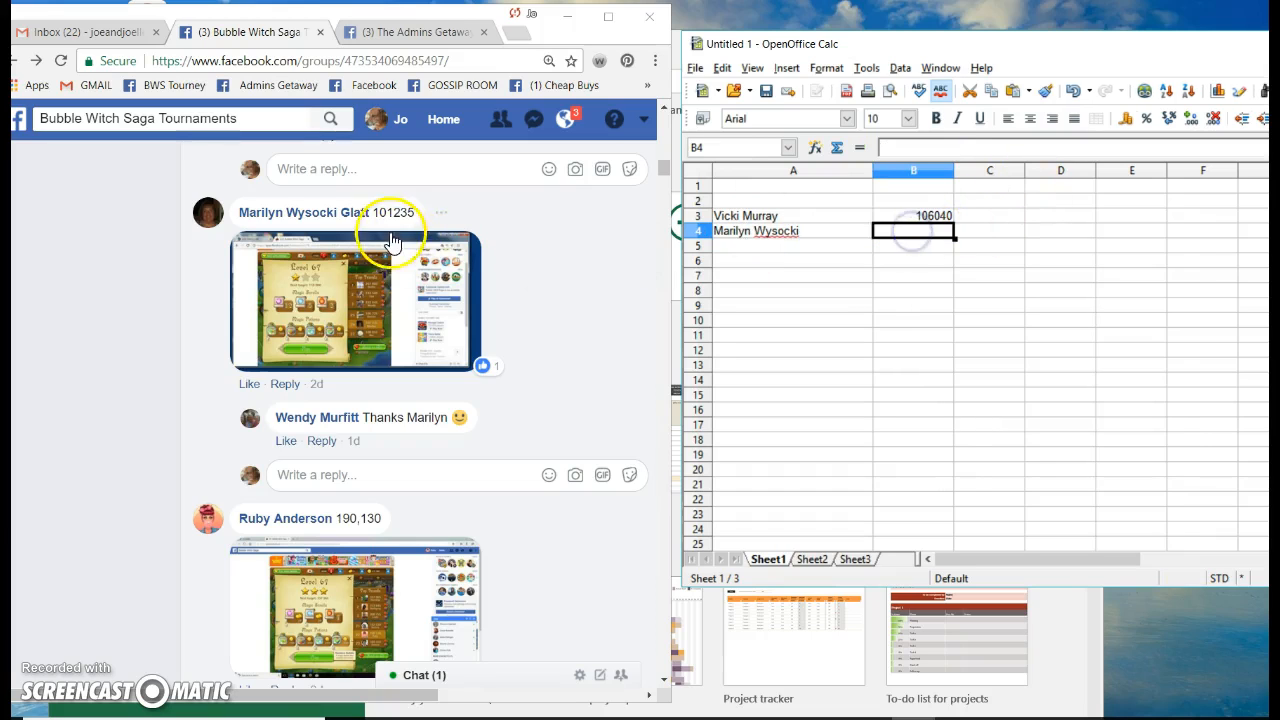
type("101,235")
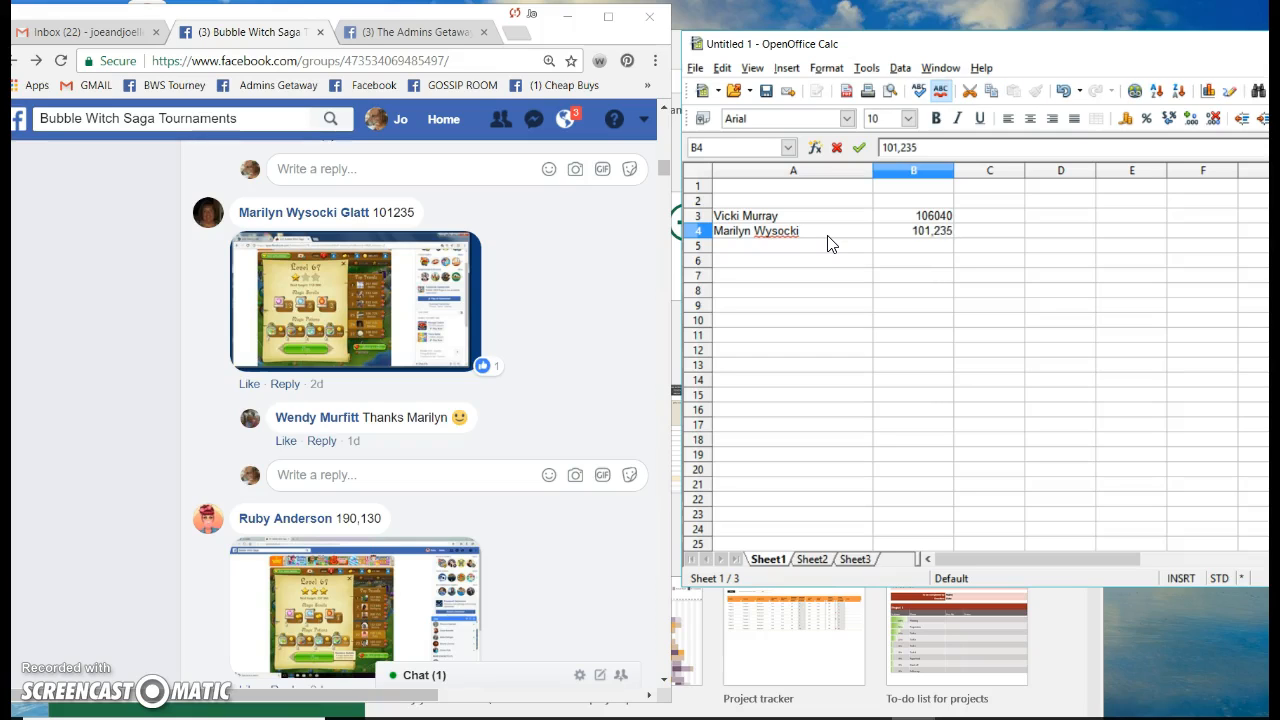
left_click(737, 250)
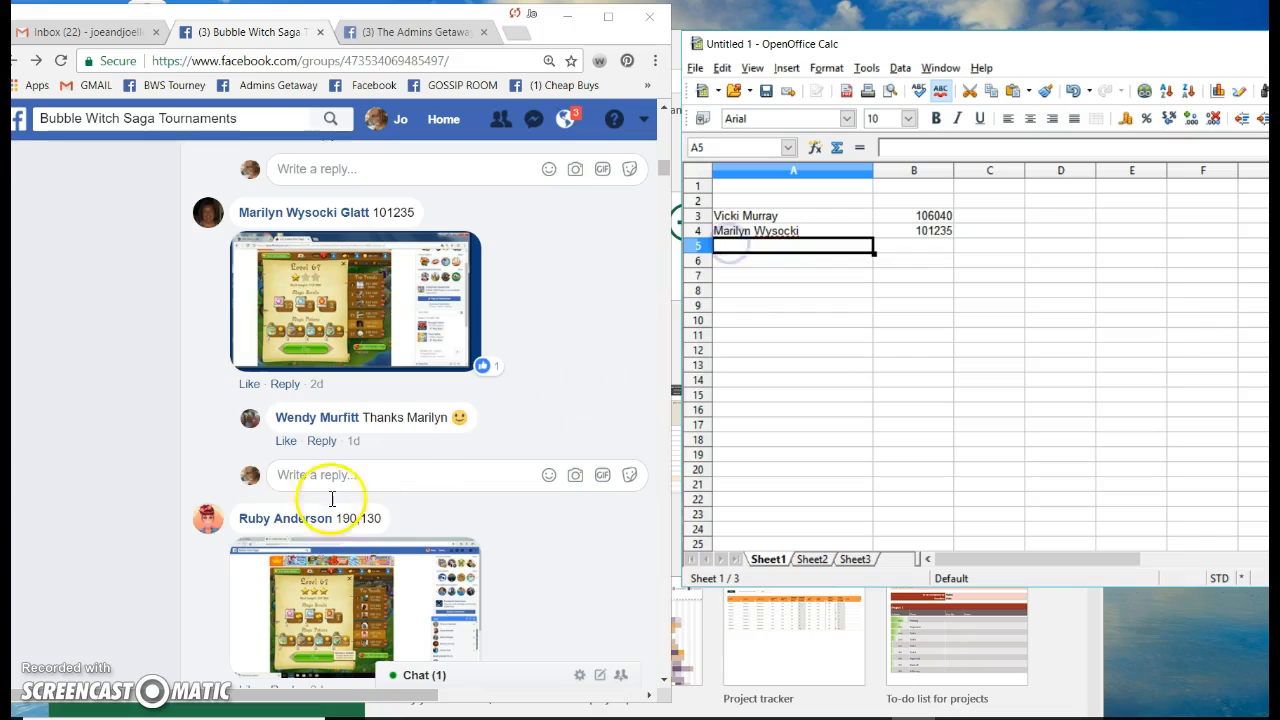
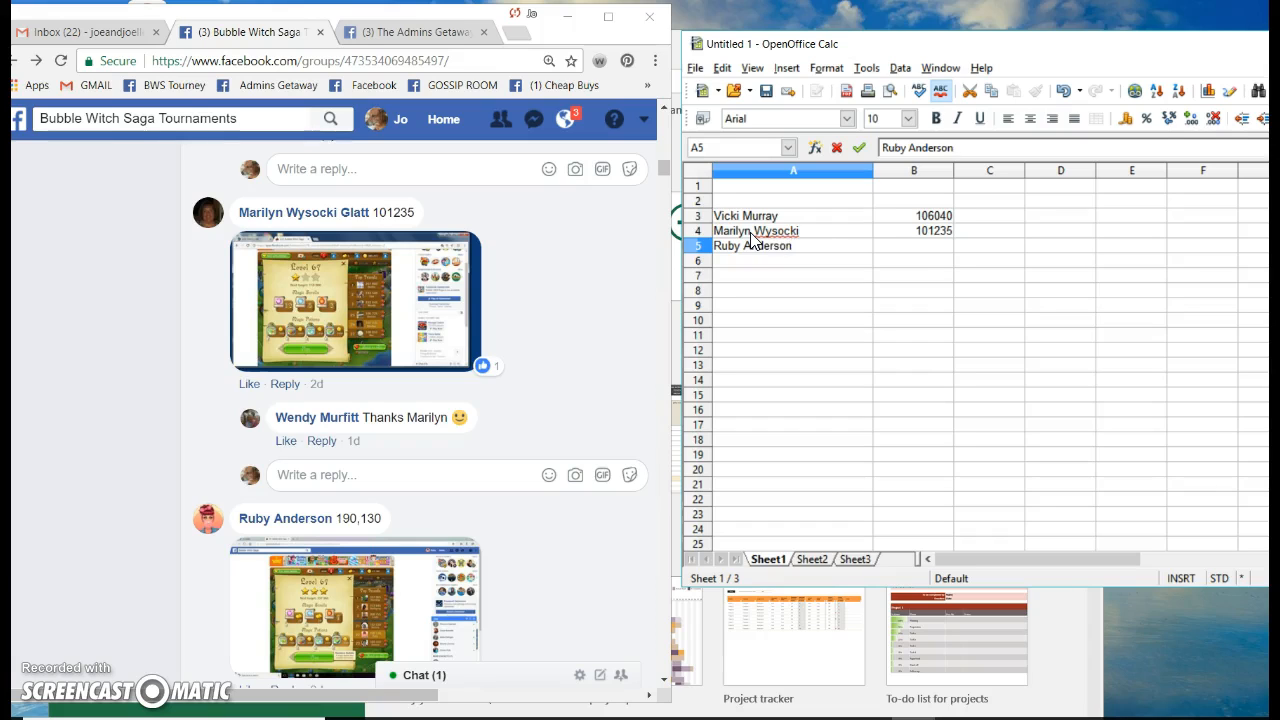
Enter another player's name in A5 and score 190,130 in B5, checking the comments
left_click(910, 257)
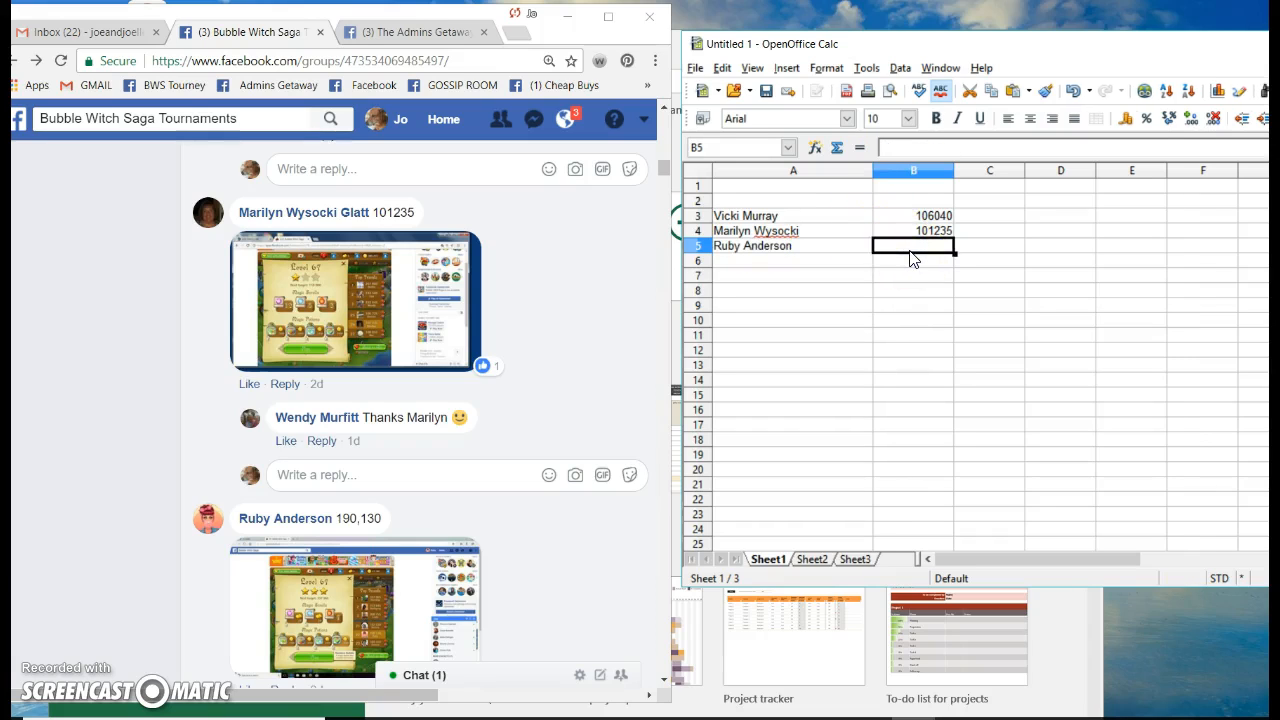
type("190,130")
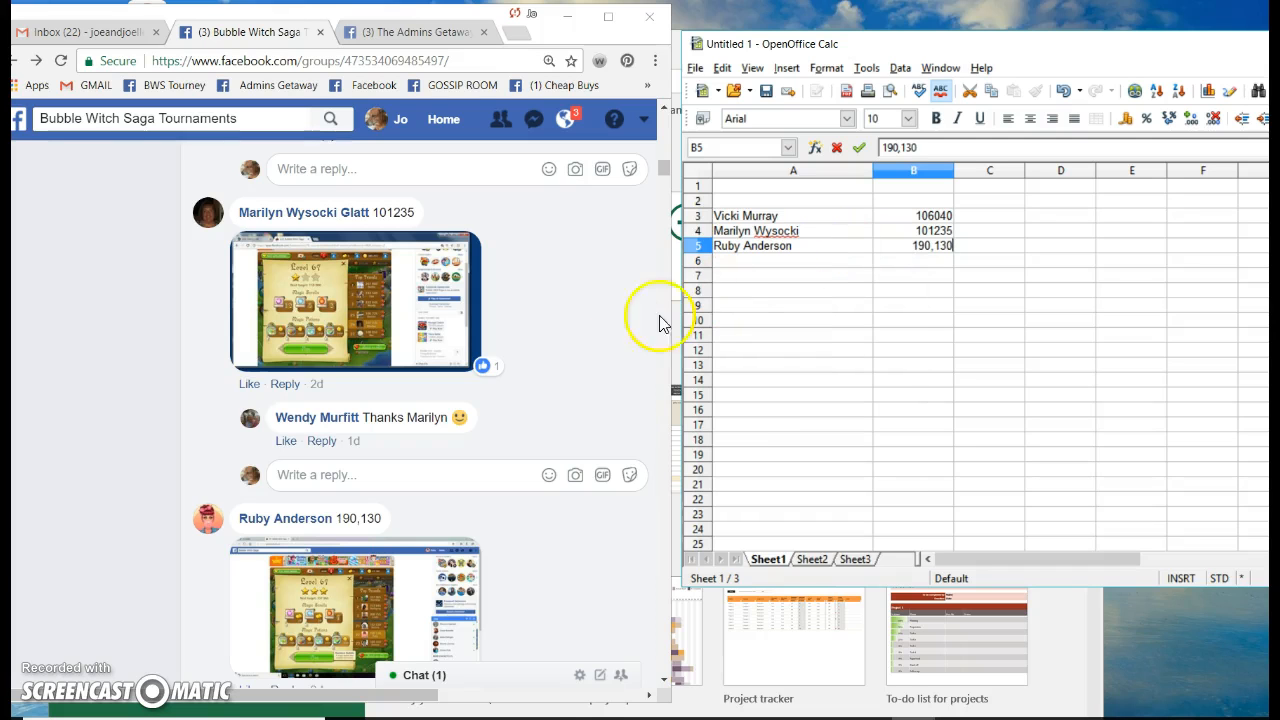
left_click(566, 364)
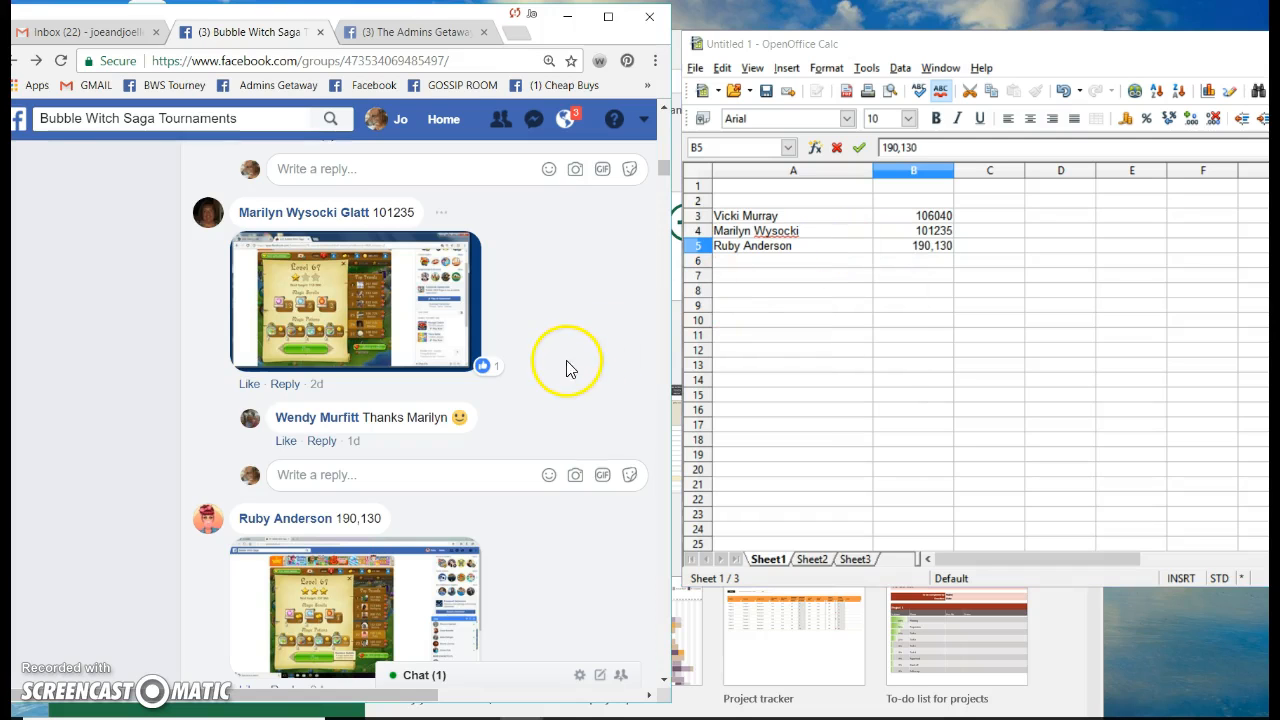
scroll(537, 350, "down", 8)
scroll(537, 350, "down", 10)
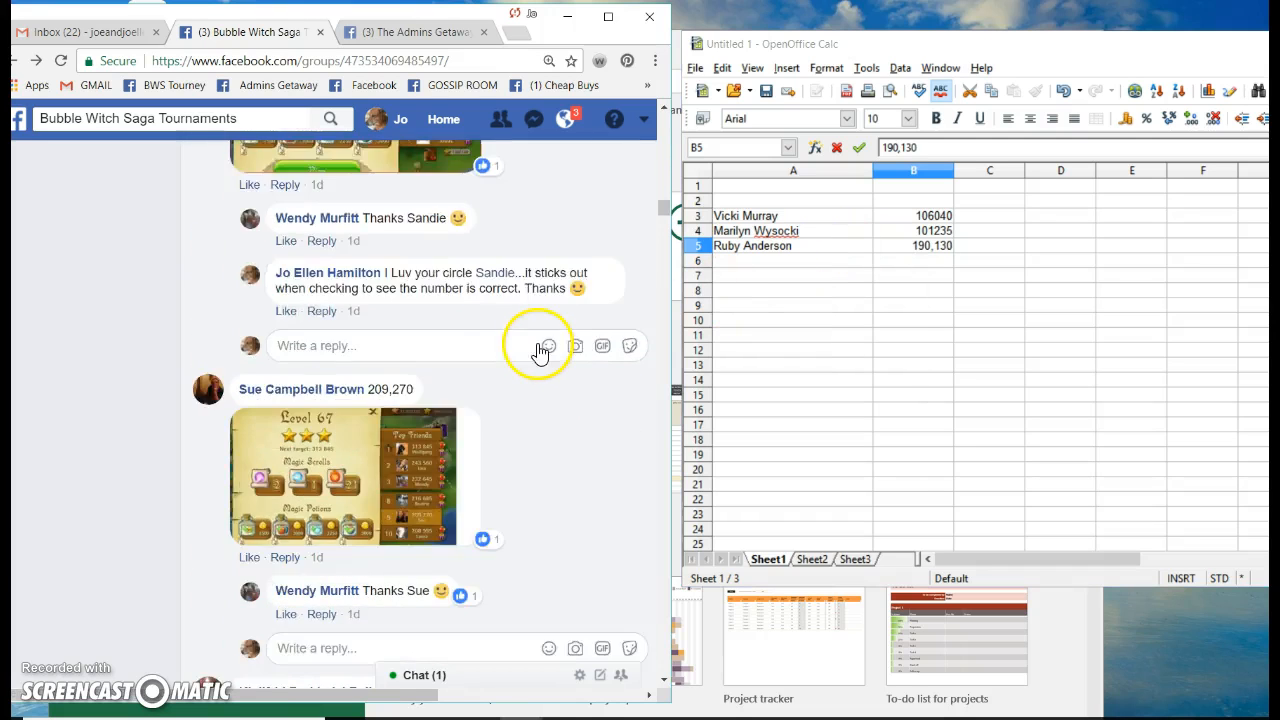
scroll(537, 350, "down", 10)
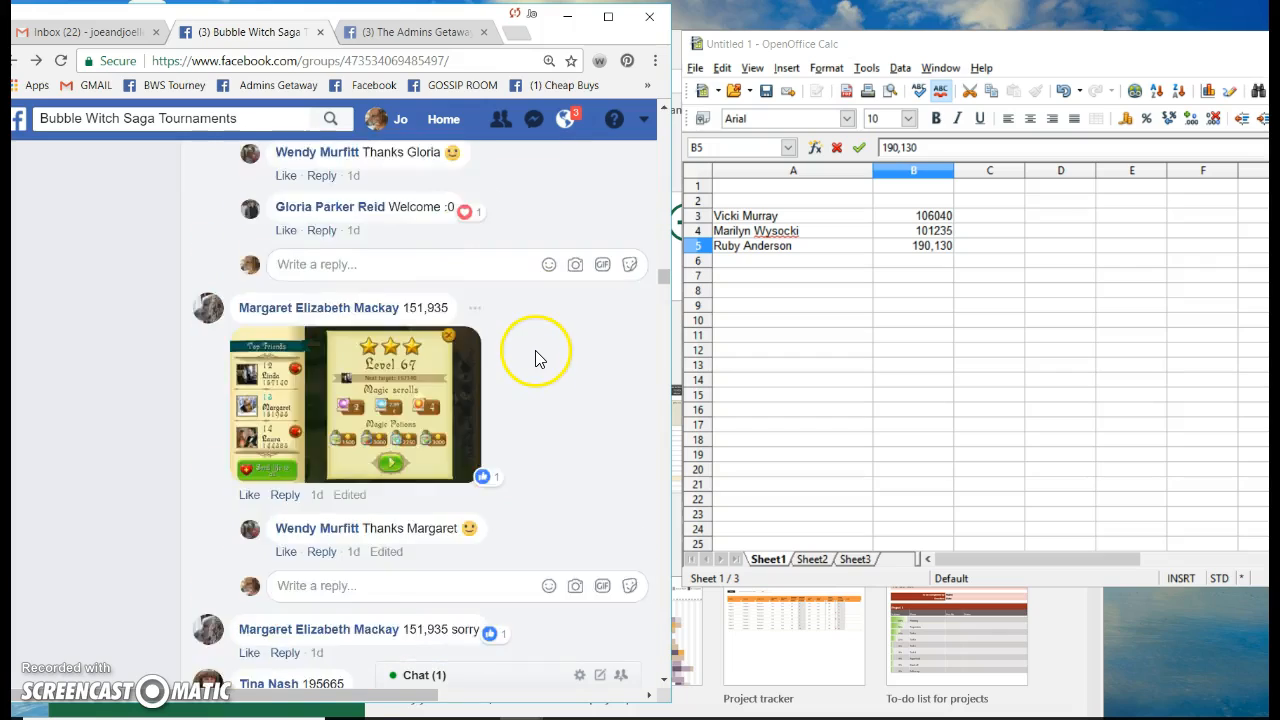
scroll(537, 350, "up", 20)
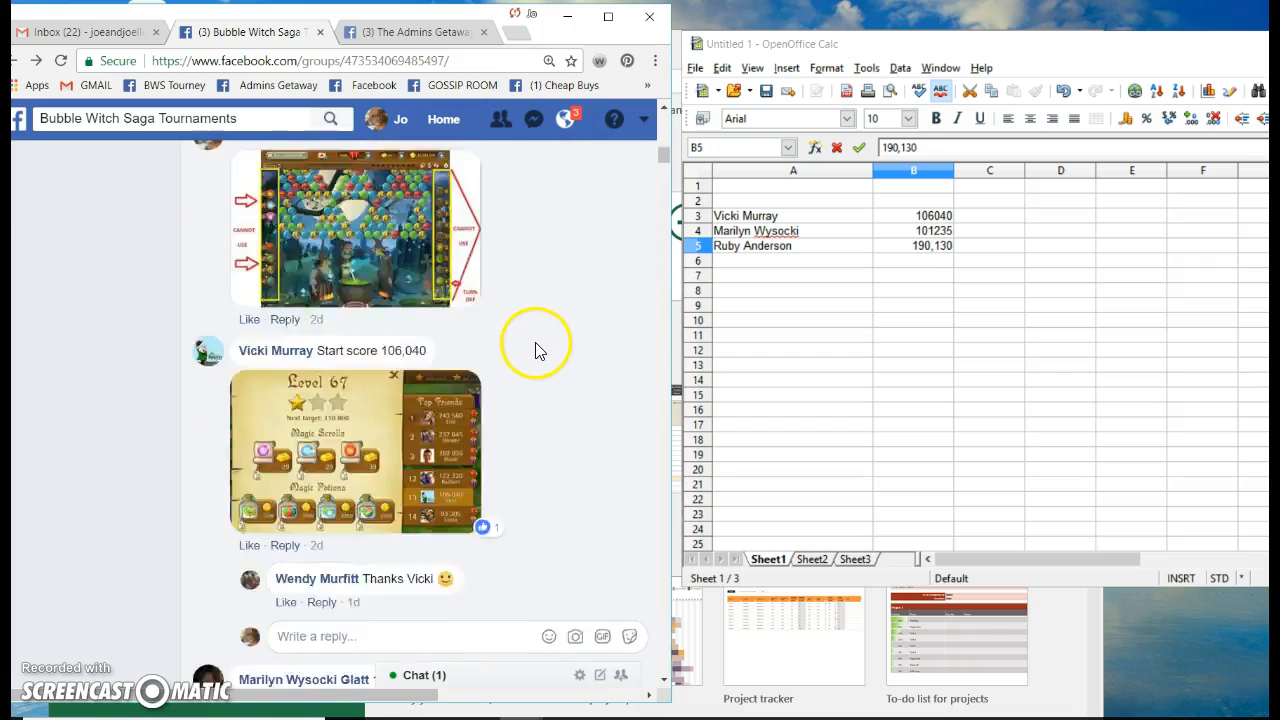
scroll(533, 340, "down", 5)
scroll(531, 335, "down", 12)
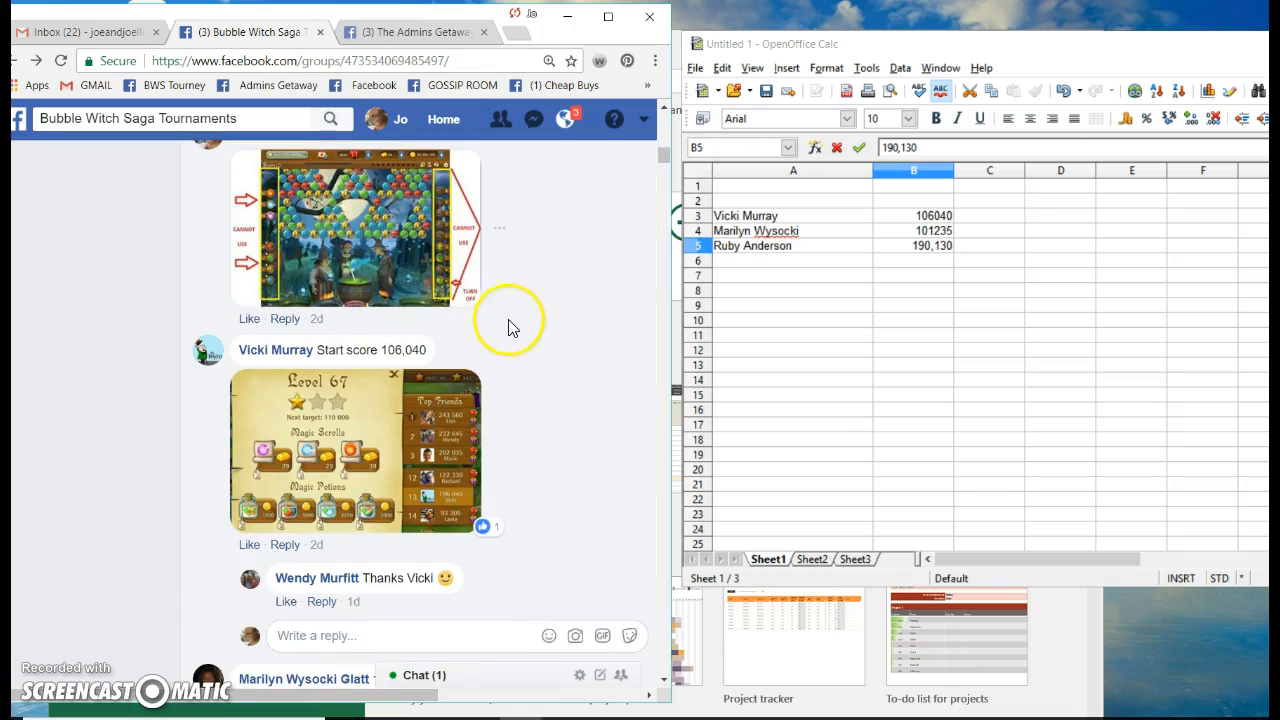
mouse_move(250, 553)
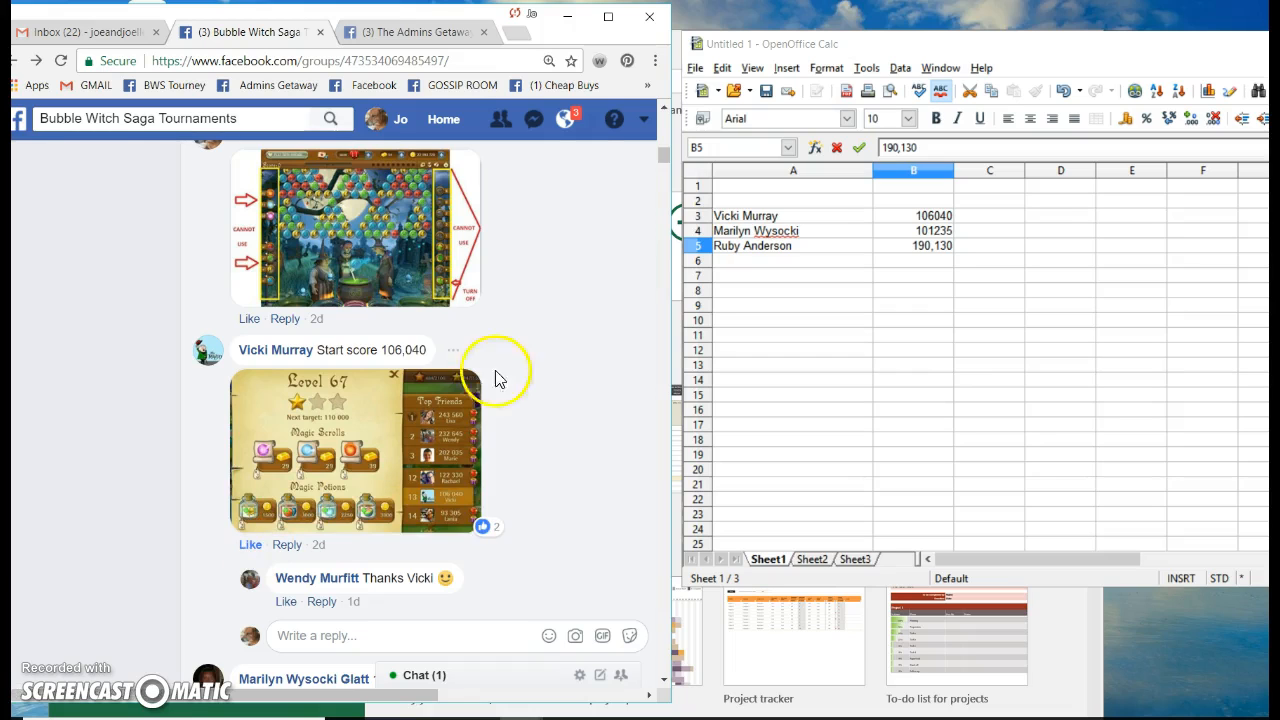
scroll(534, 294, "down", 5)
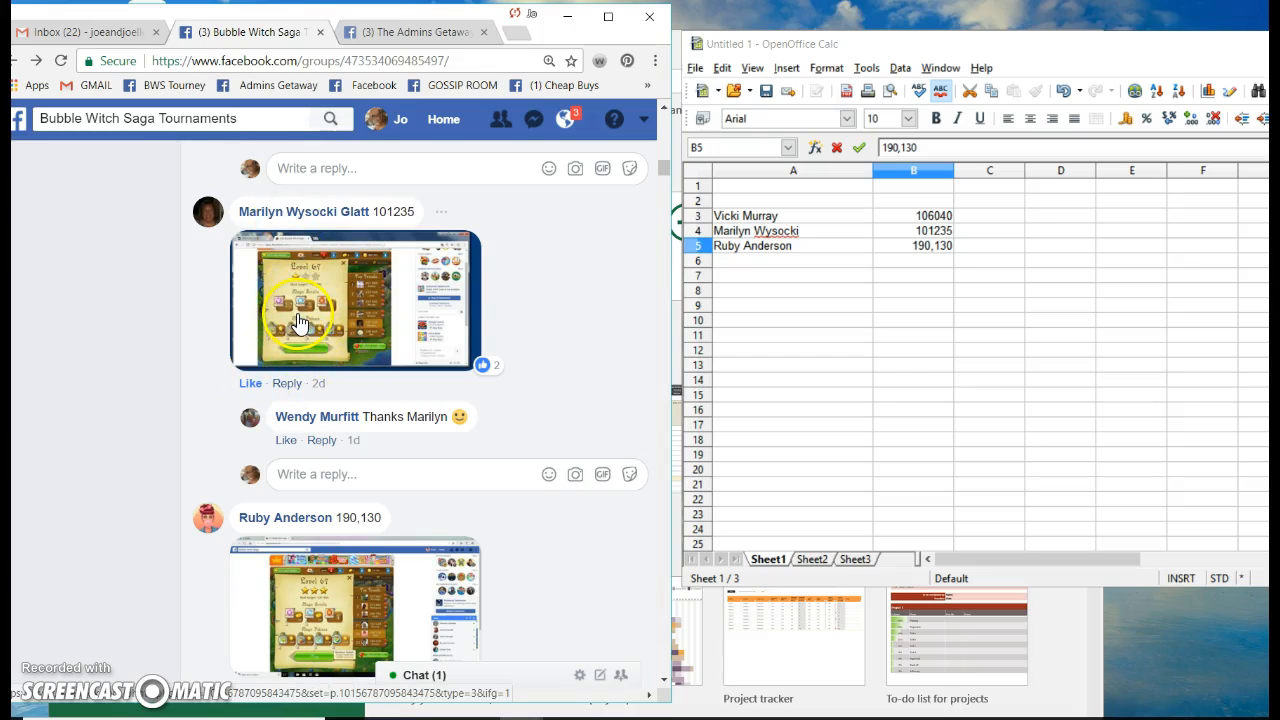
scroll(543, 314, "down", 9)
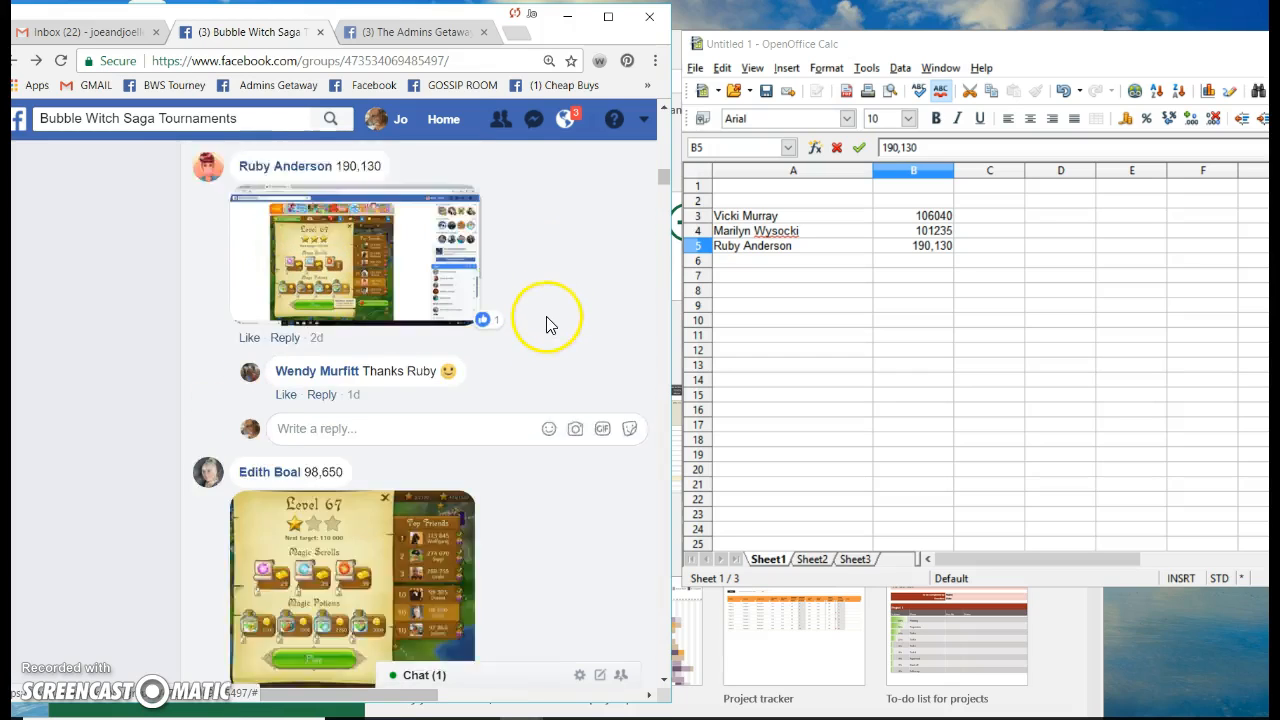
scroll(547, 316, "down", 14)
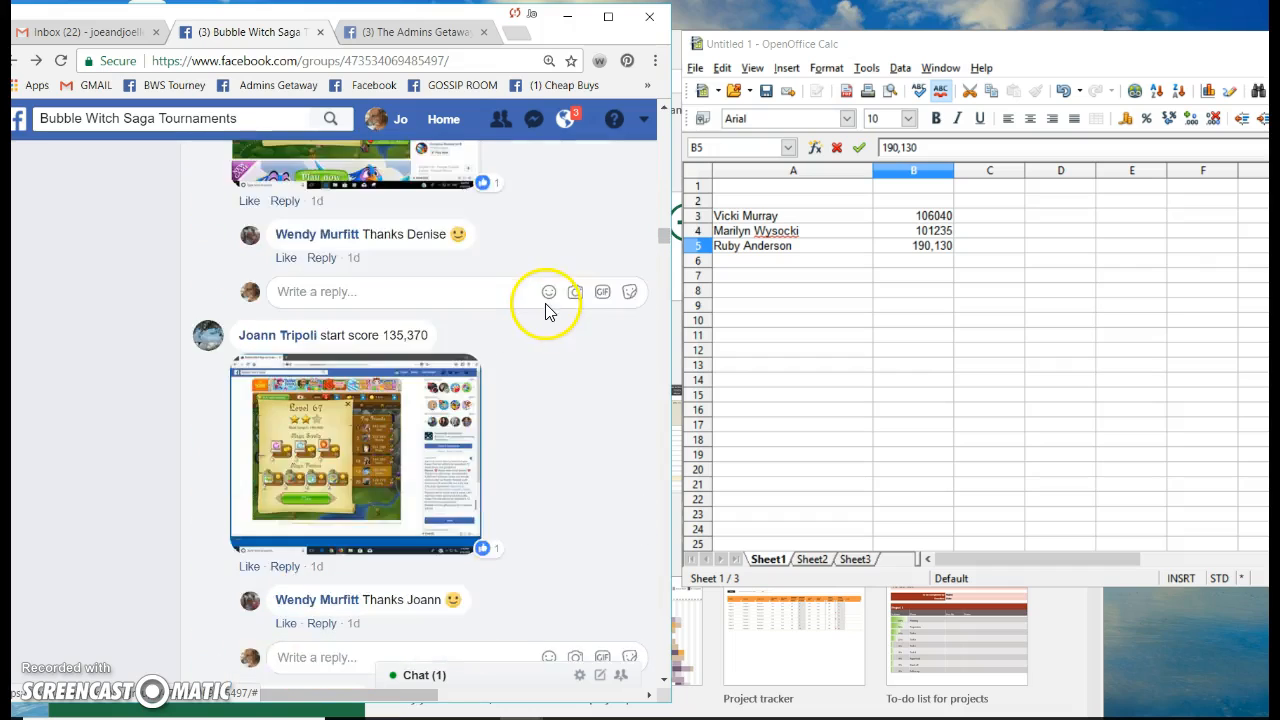
scroll(547, 314, "down", 15)
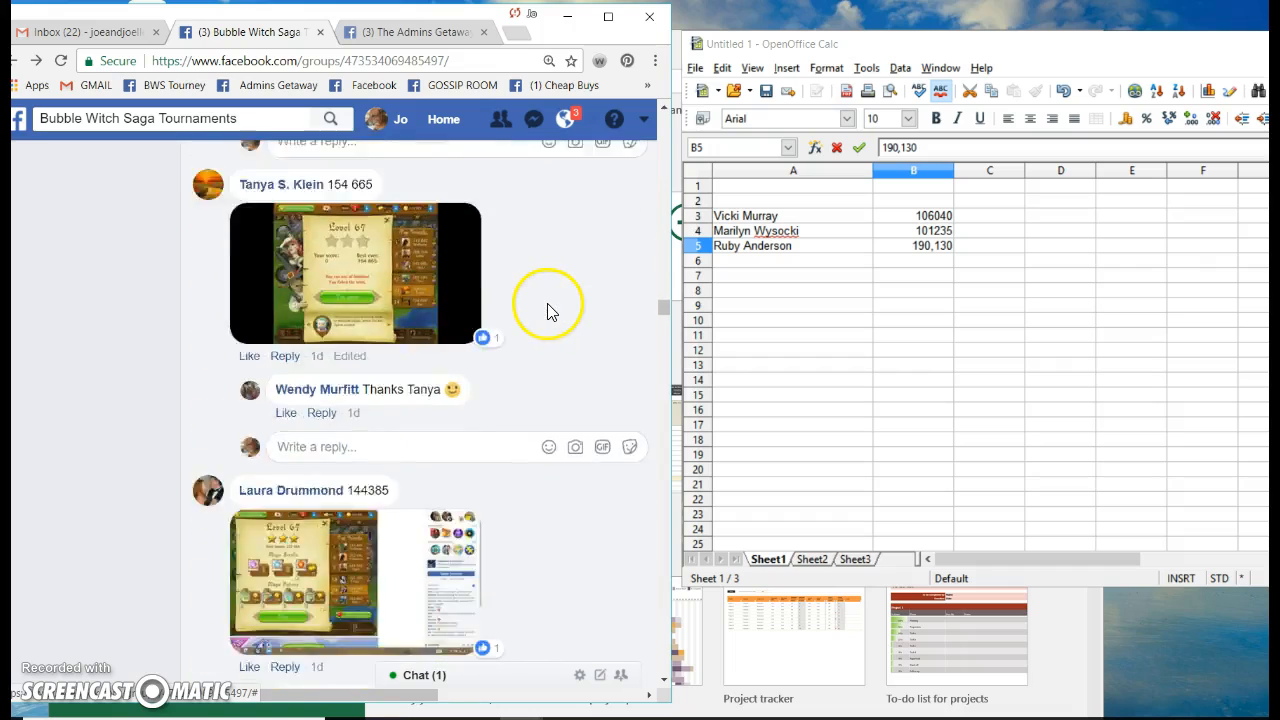
scroll(547, 314, "down", 15)
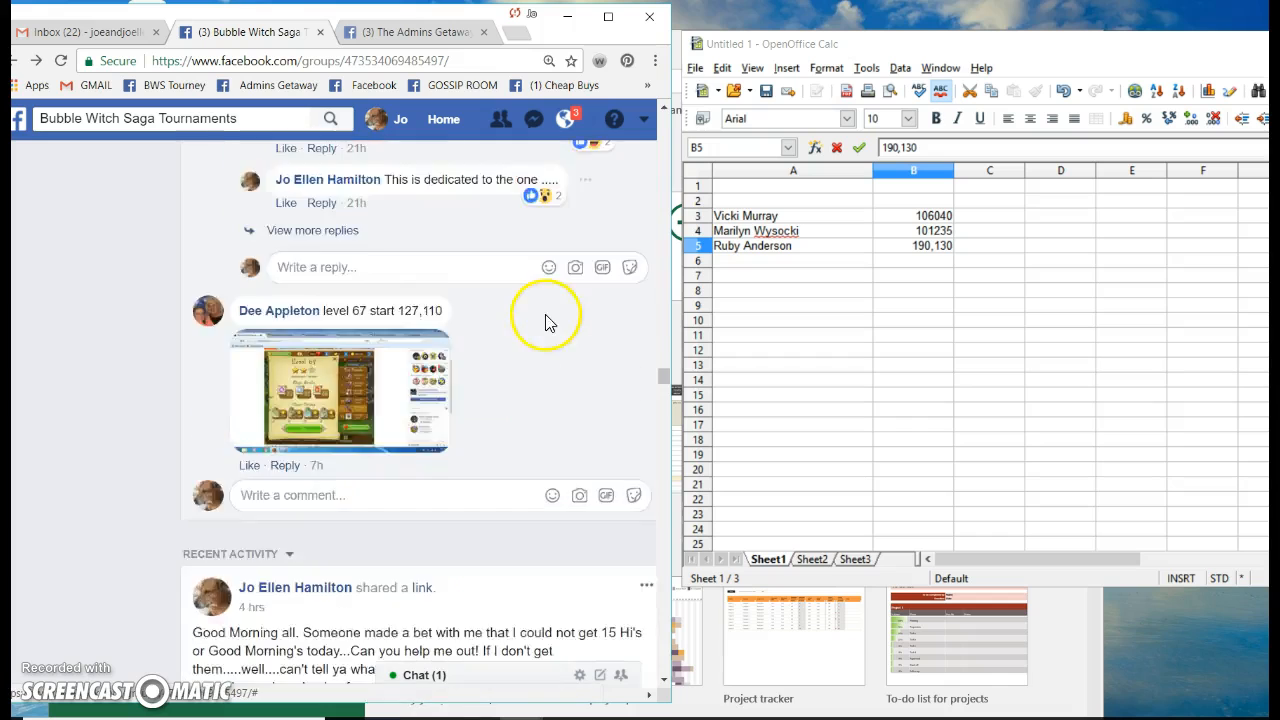
scroll(547, 322, "up", 10)
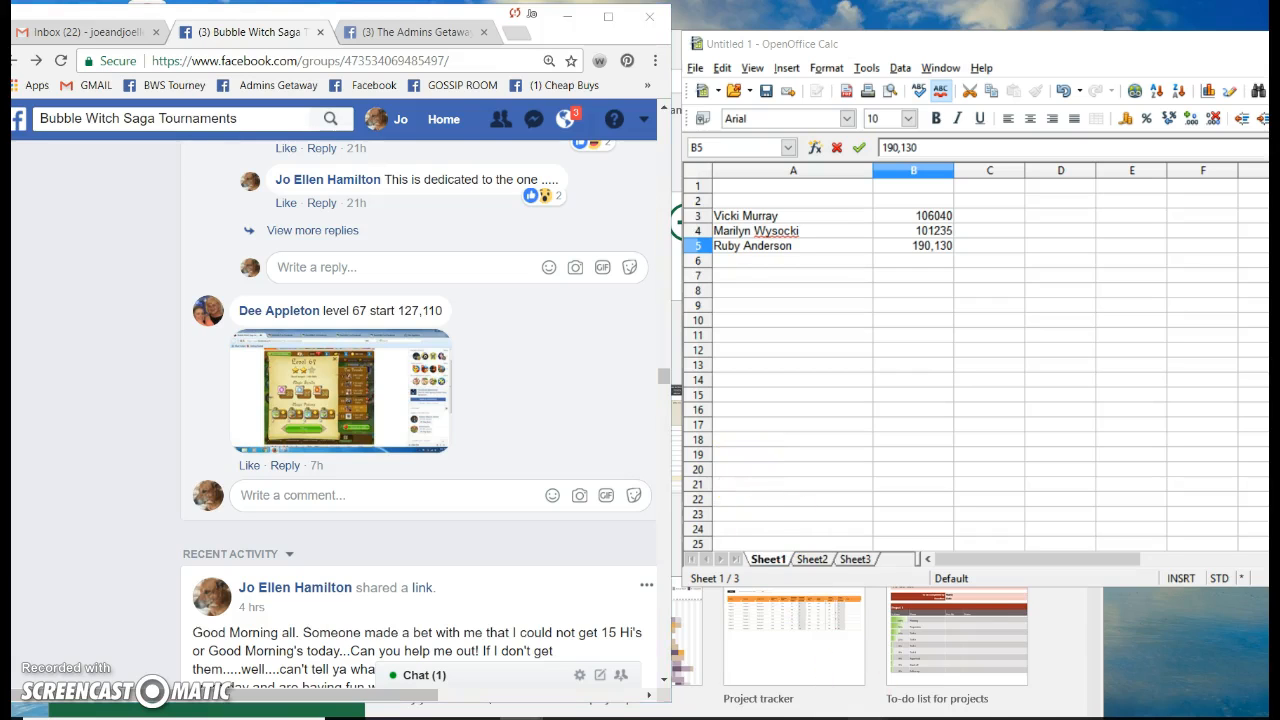
Bring up the LEVEL 67 Excel workbook, look through it, then minimize it
mouse_move(868, 718)
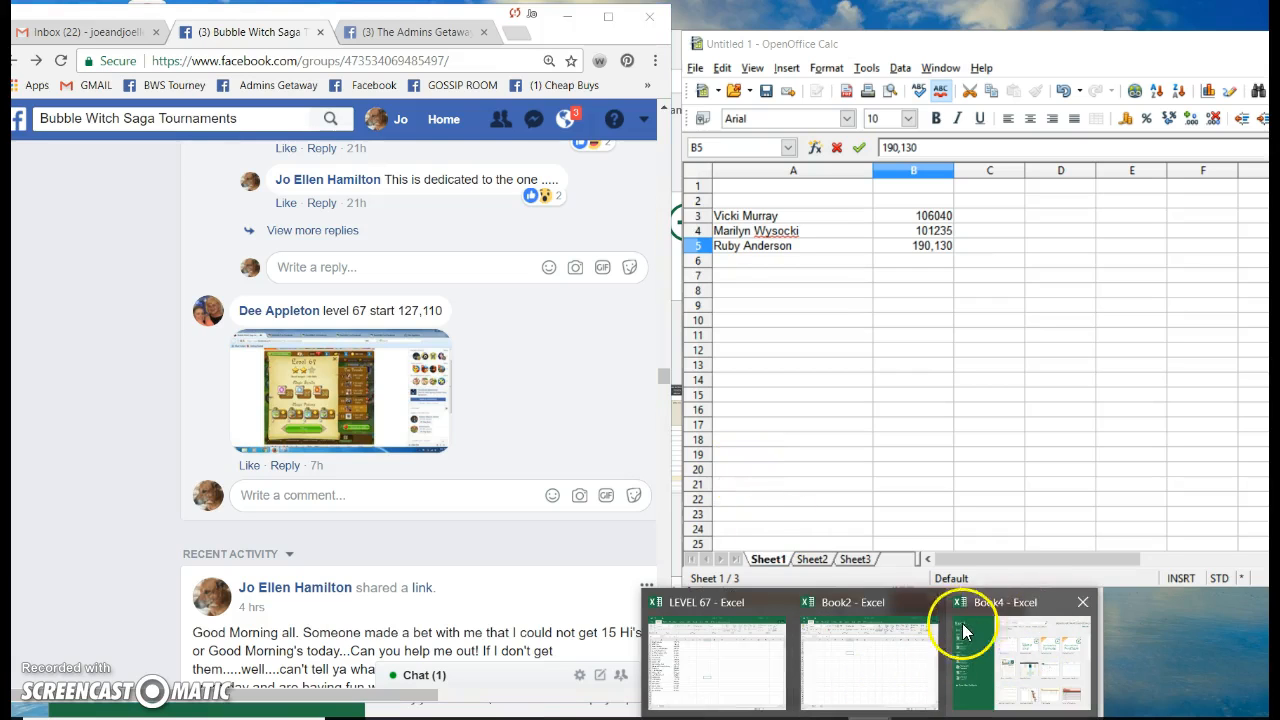
left_click(706, 670)
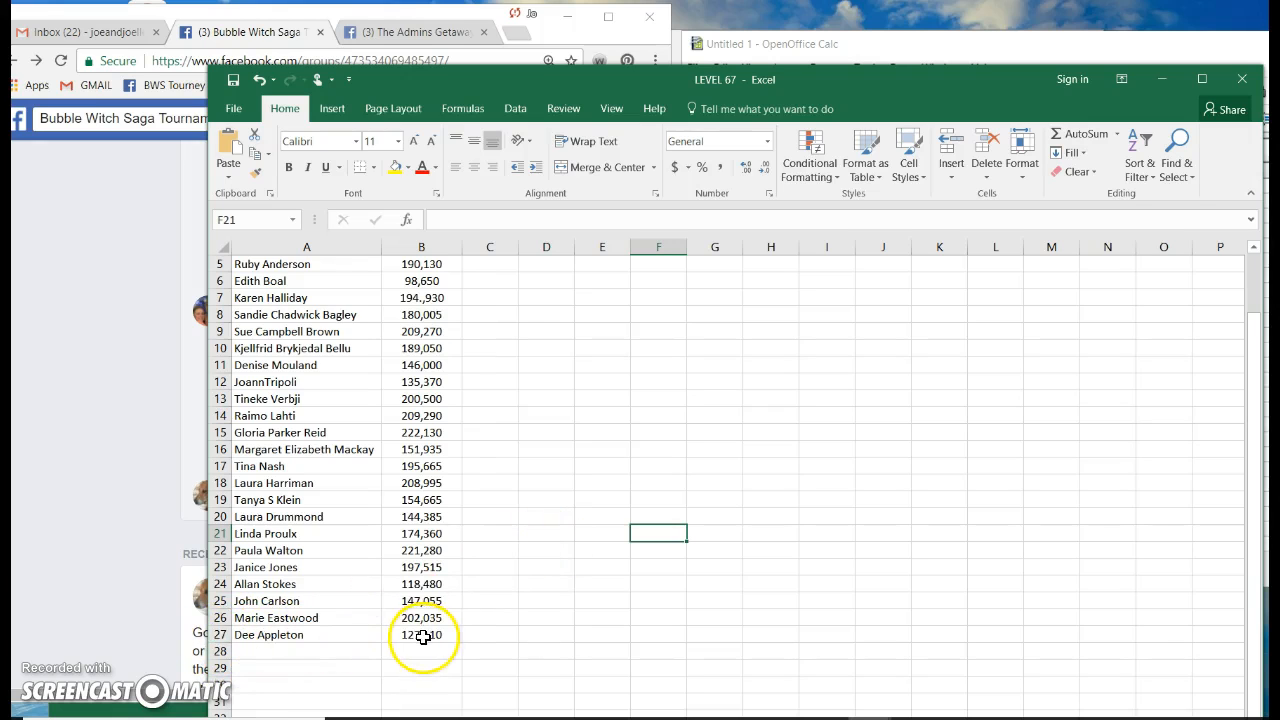
scroll(360, 385, "up", 2)
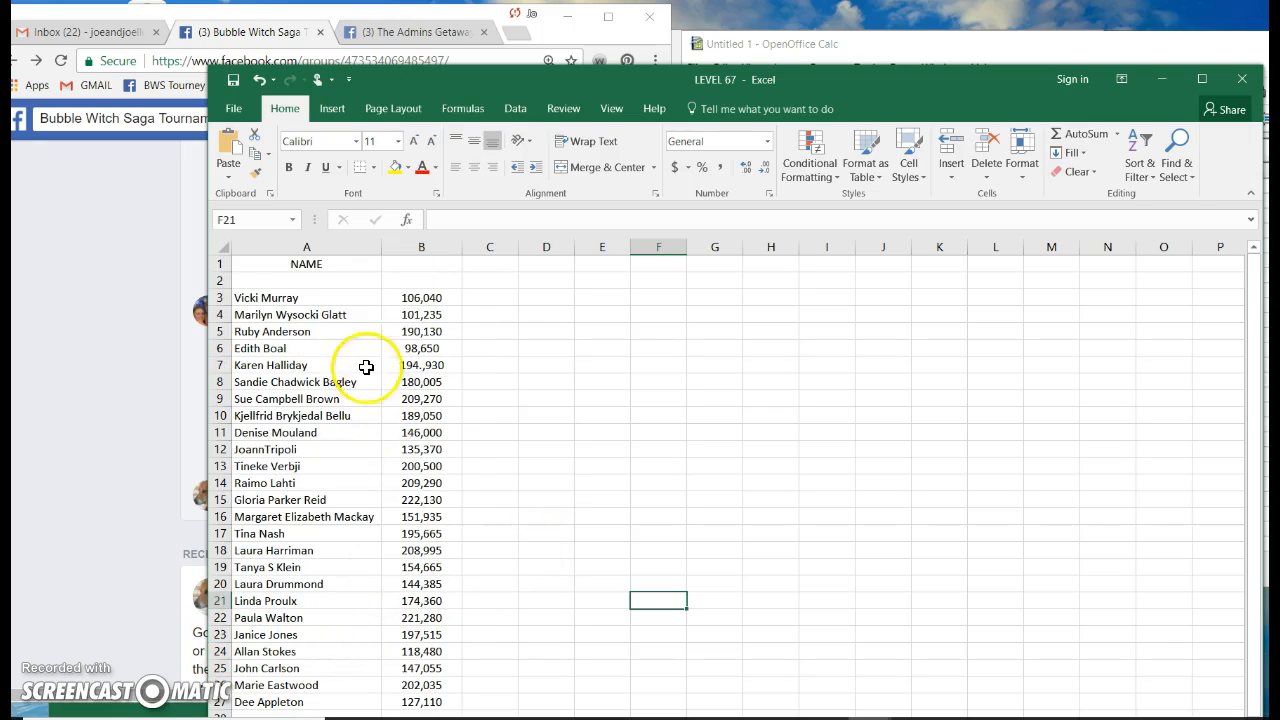
scroll(414, 337, "down", 5)
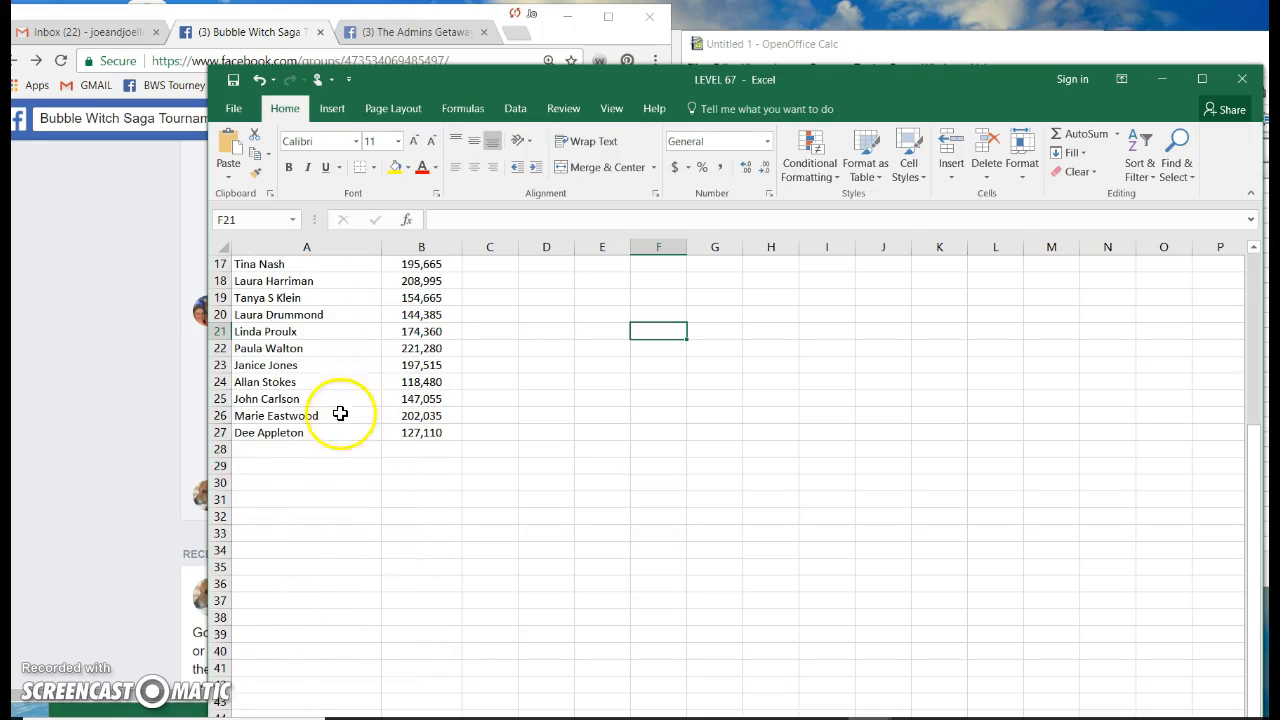
left_click(1162, 78)
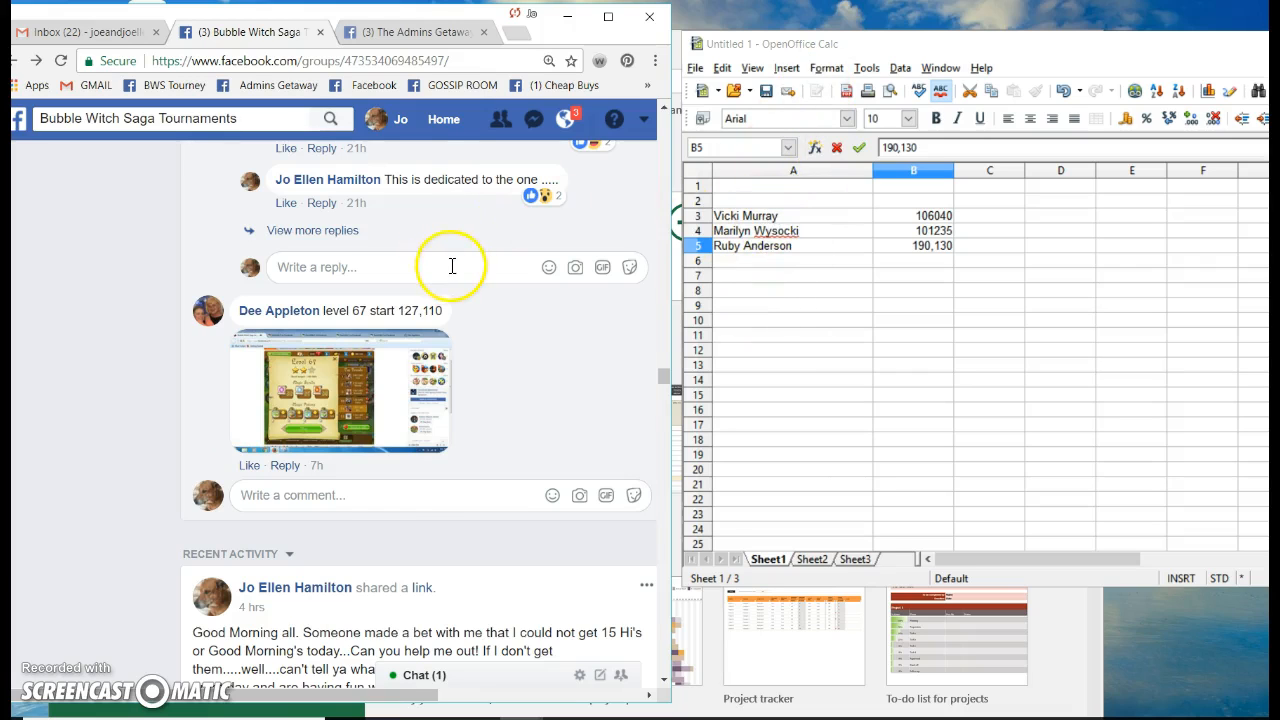
Type the headers NAMES in A1 and CURRENT in B1
scroll(452, 266, "up", 1)
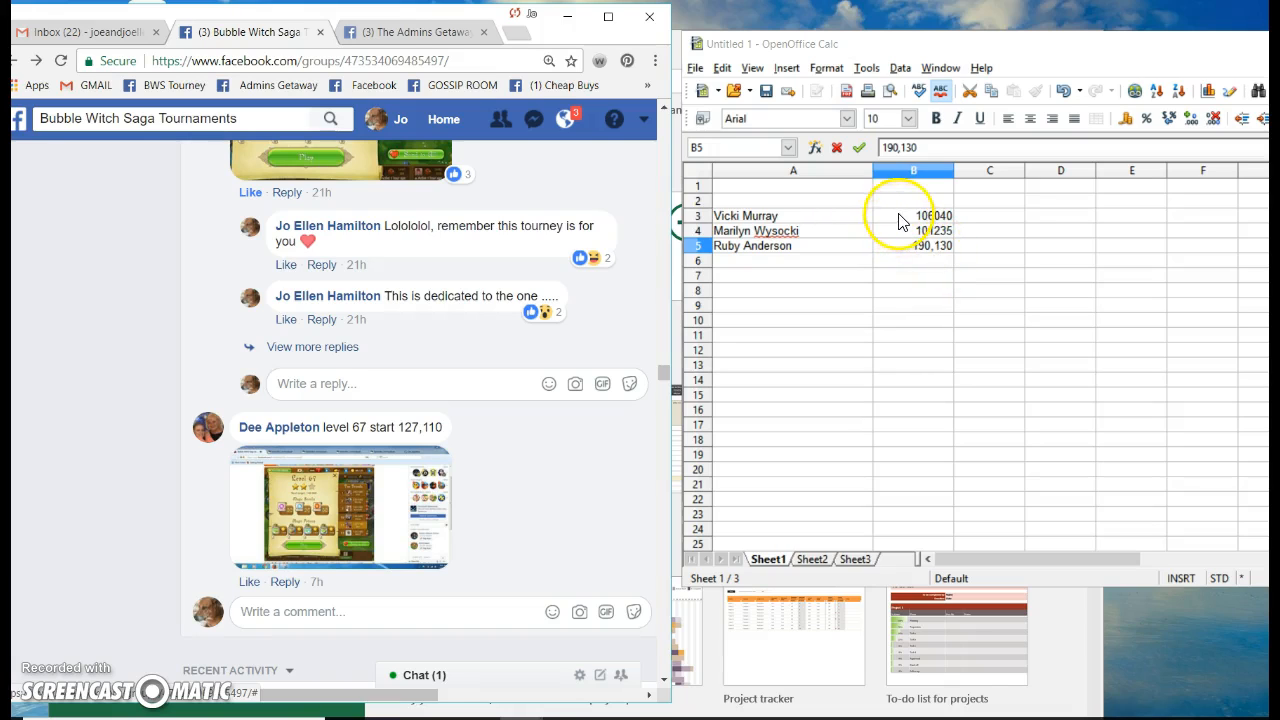
left_click(757, 190)
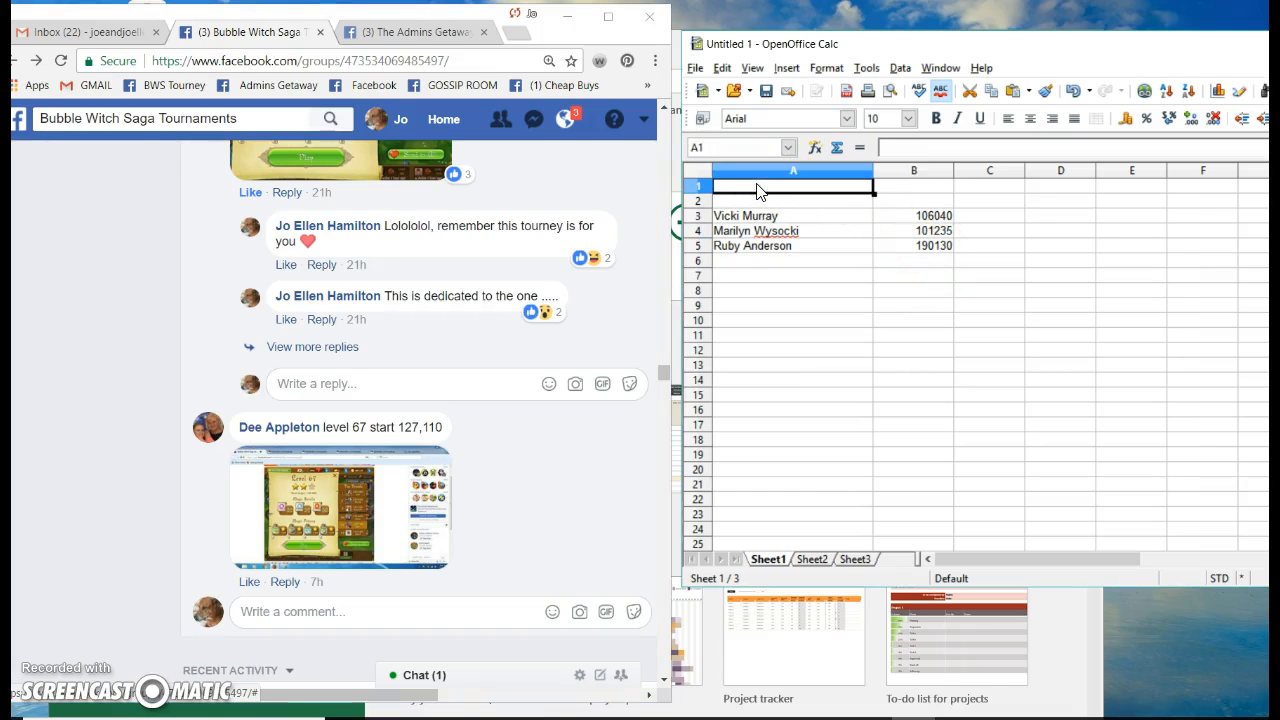
type("NAMES")
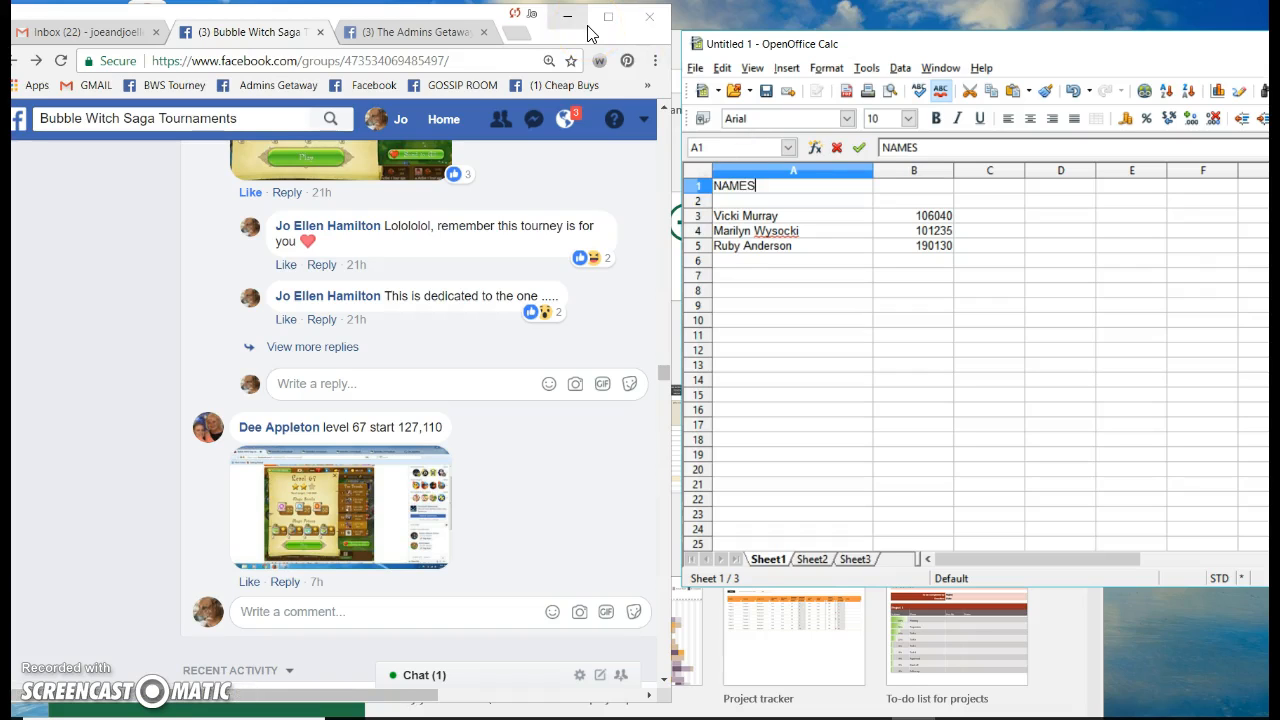
left_click(906, 188)
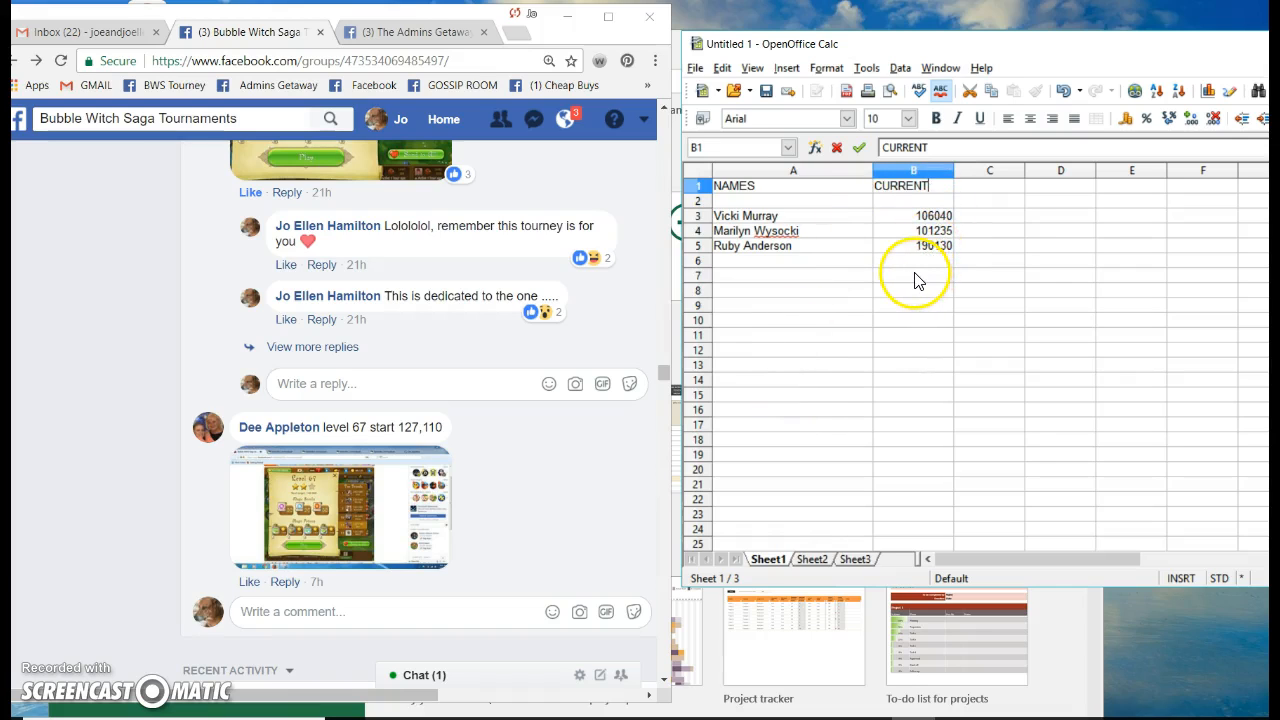
left_click(694, 68)
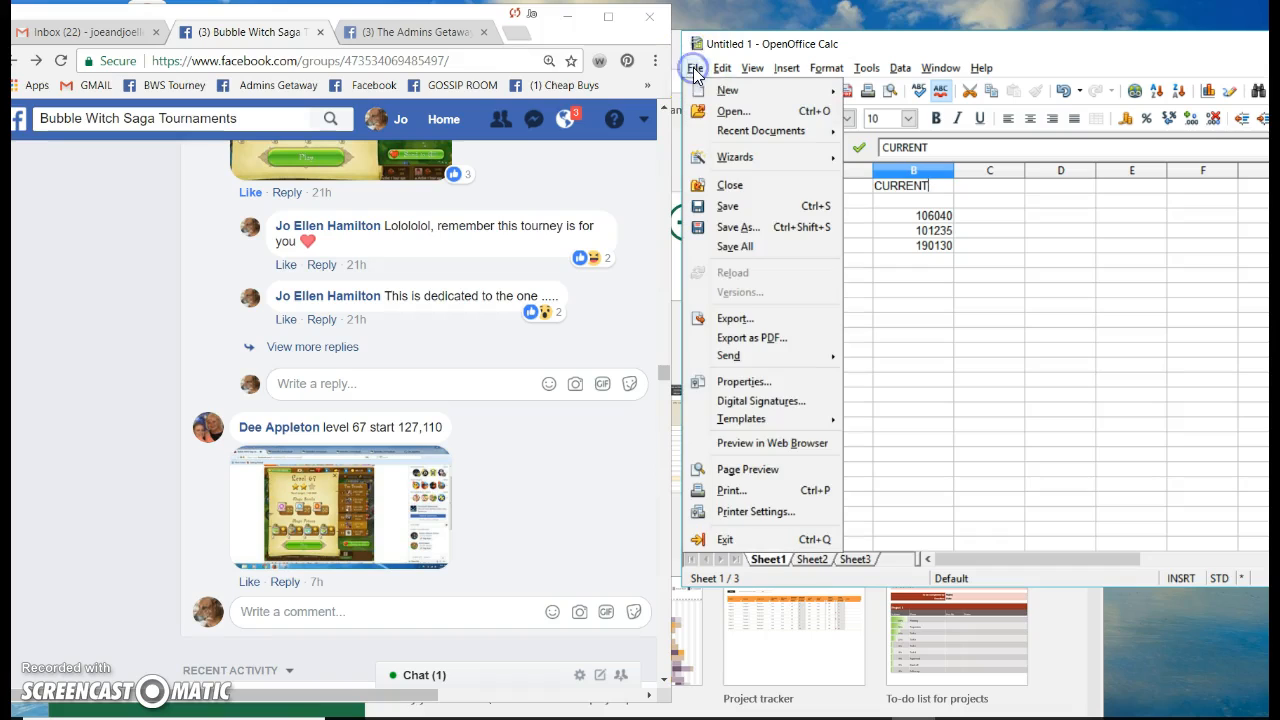
Open Save As with the Documents folder selected as the destination
left_click(741, 229)
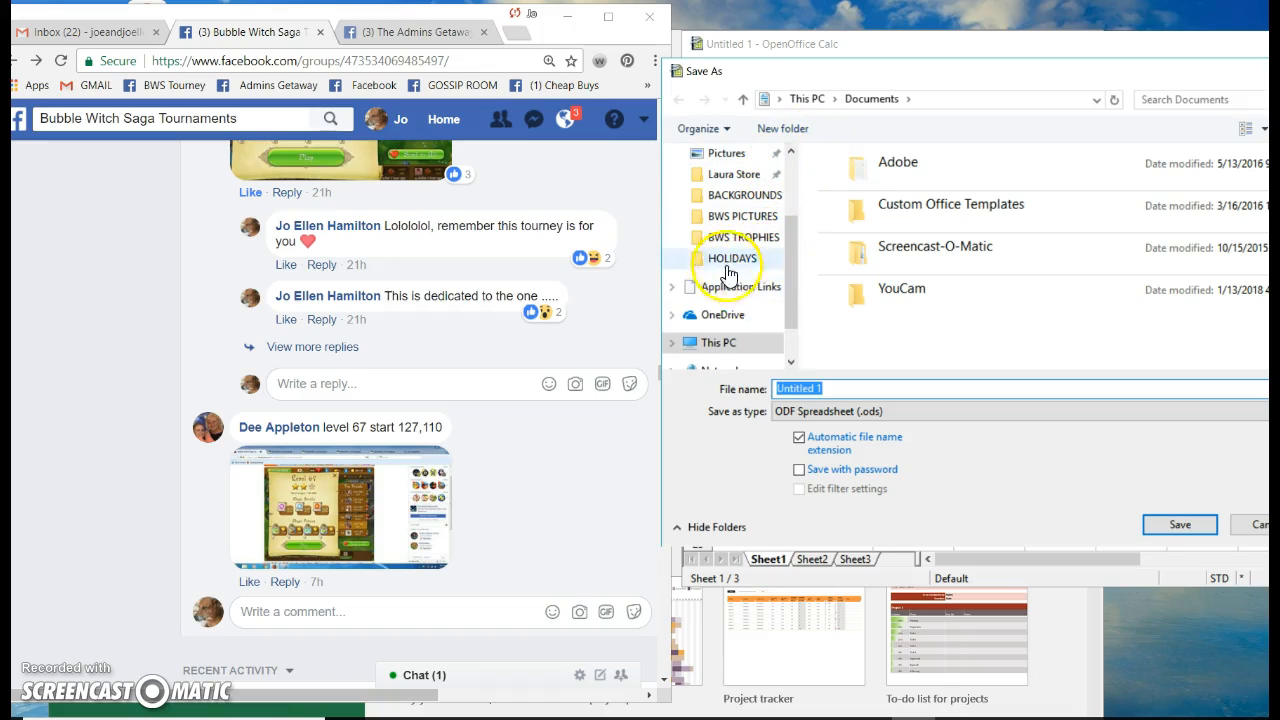
scroll(758, 280, "down", 1)
scroll(758, 275, "up", 2)
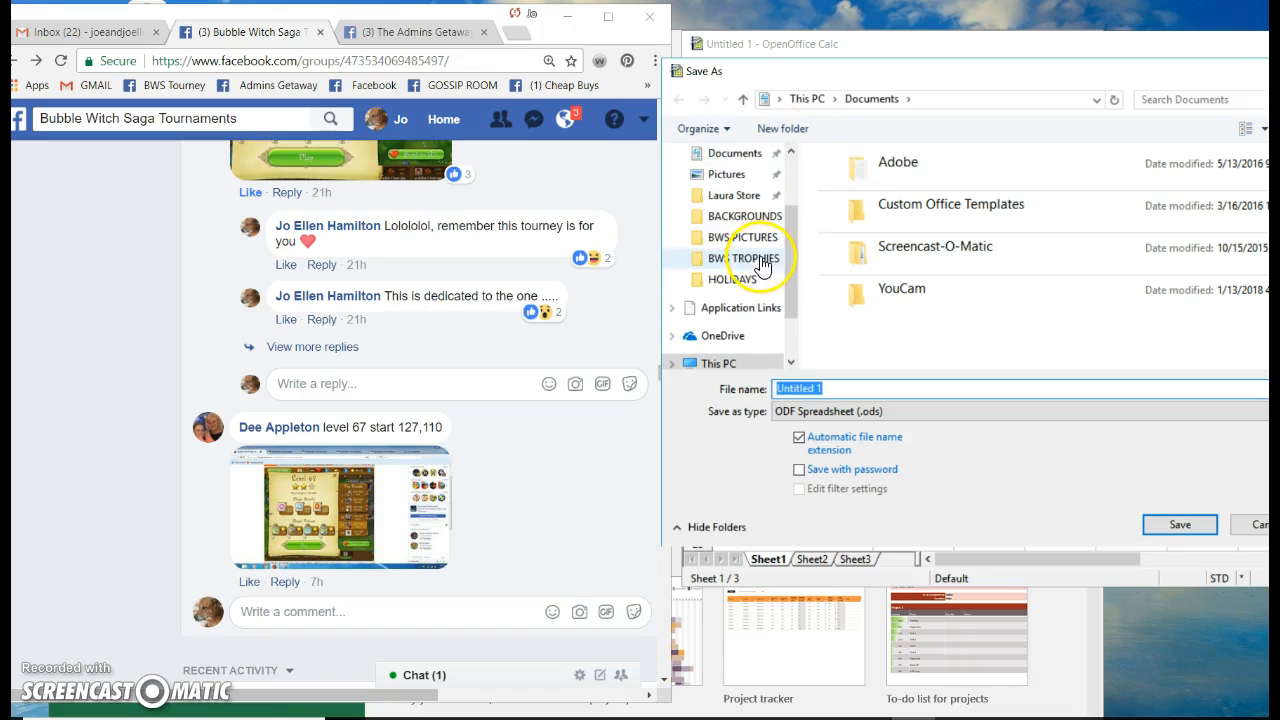
left_click(735, 160)
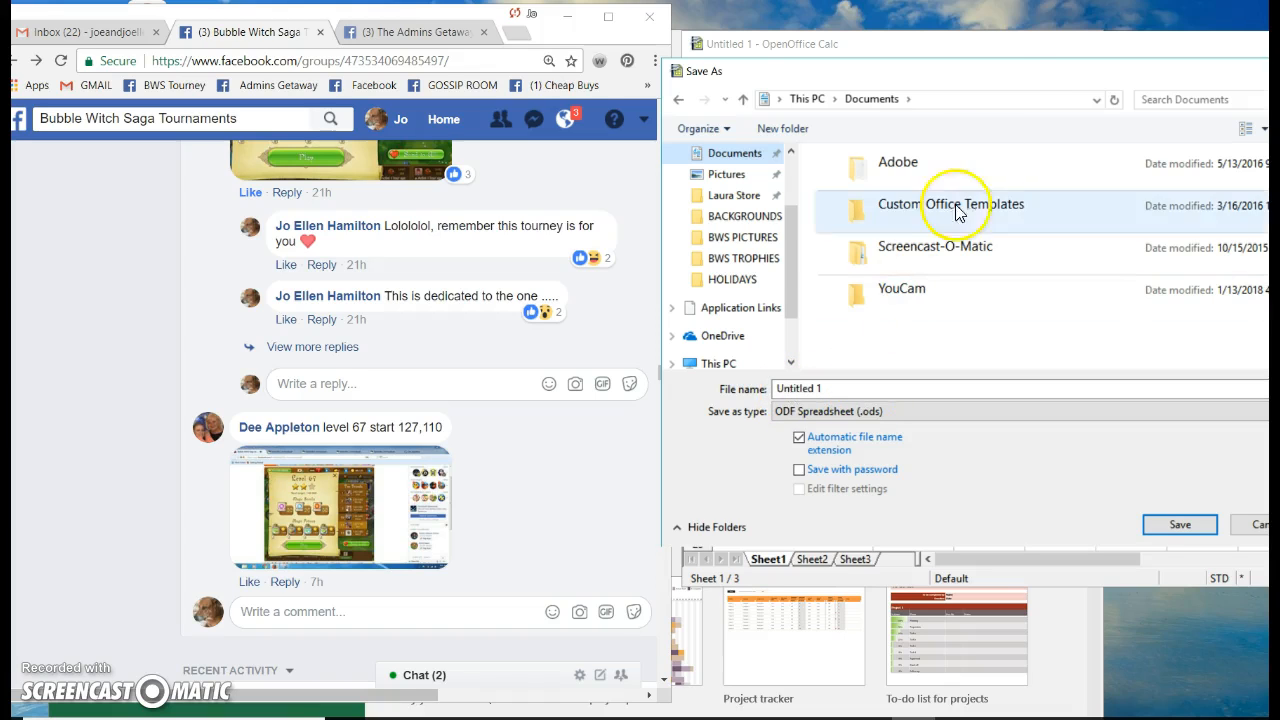
left_click_drag(1017, 76, 820, 94)
mouse_move(870, 715)
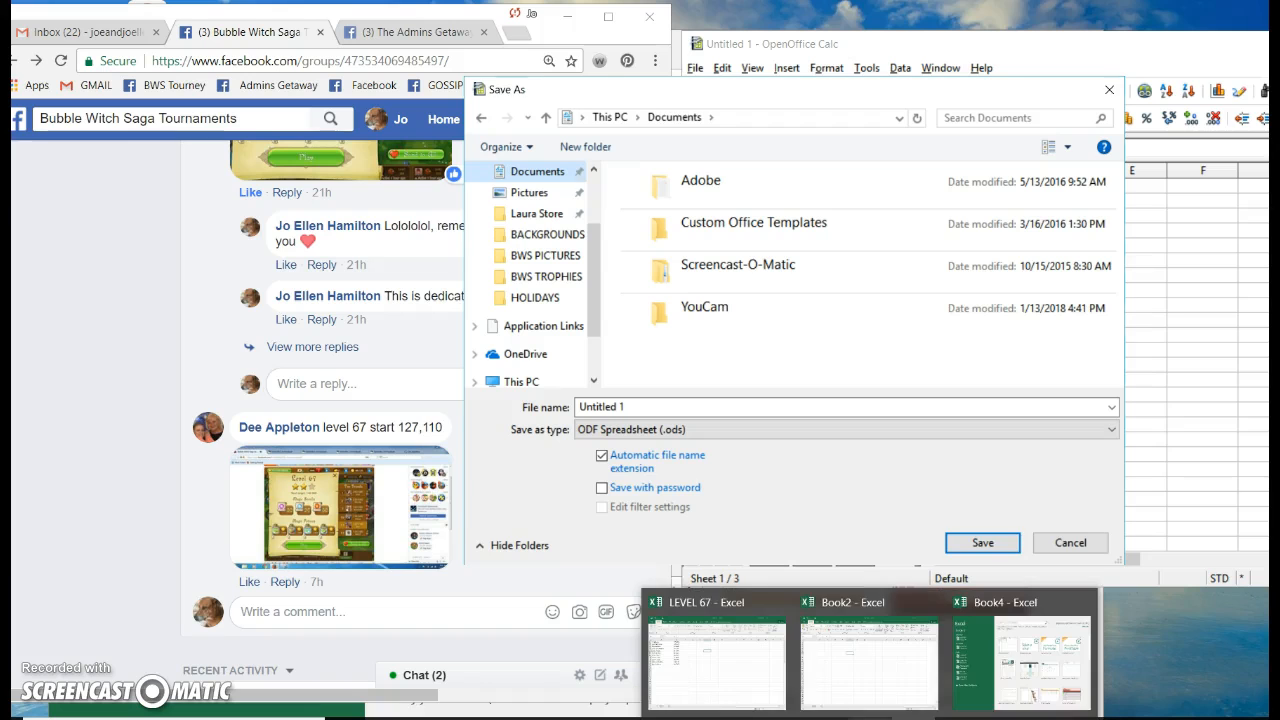
left_click(737, 670)
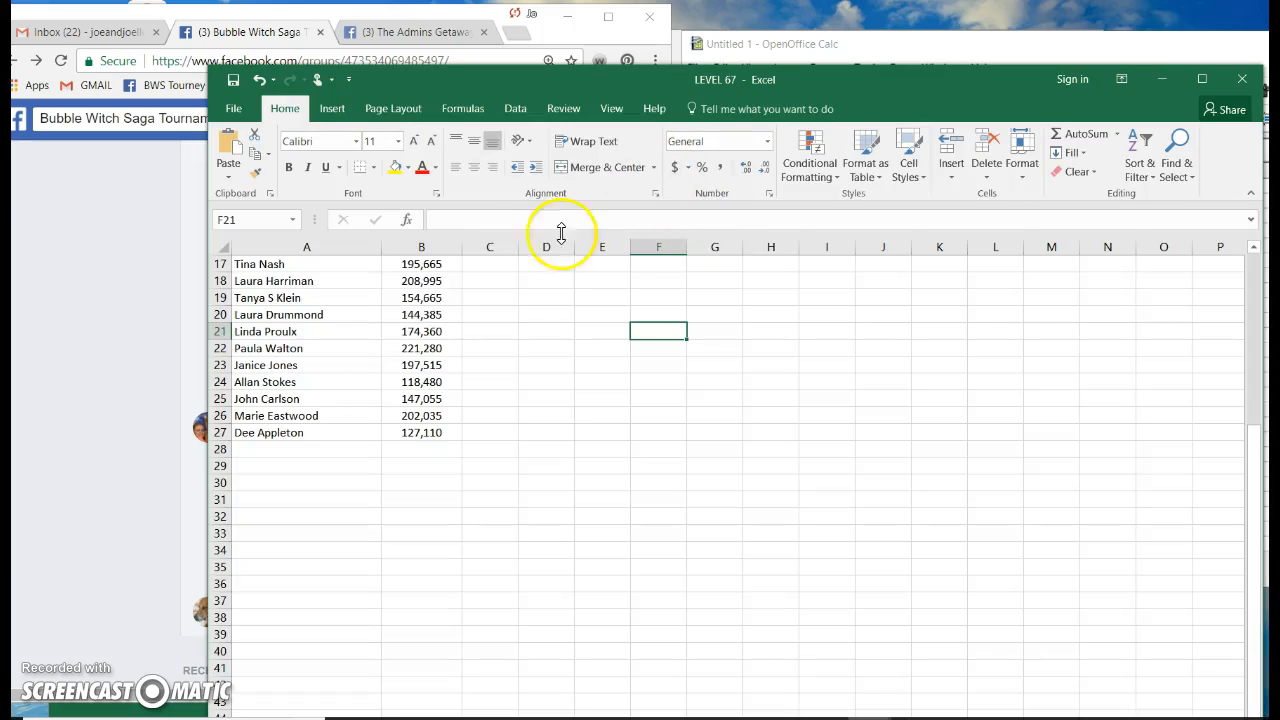
scroll(466, 371, "up", 5)
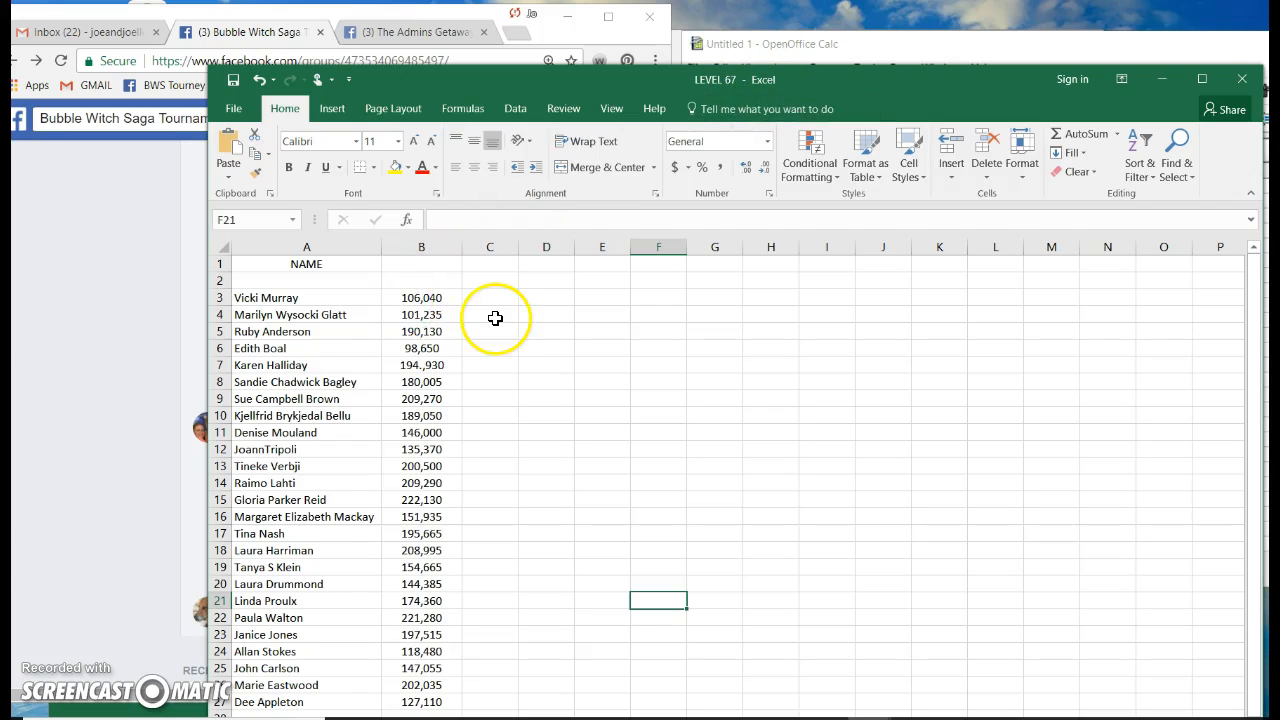
scroll(493, 322, "down", 4)
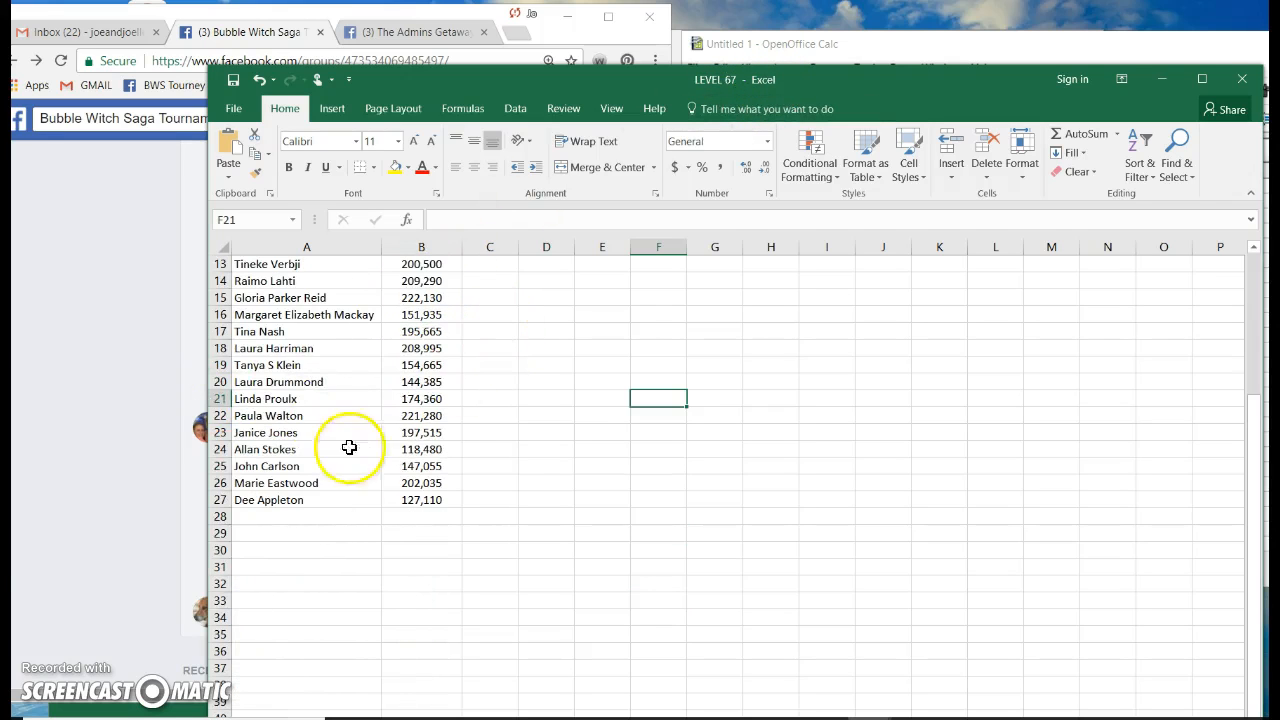
scroll(540, 460, "up", 4)
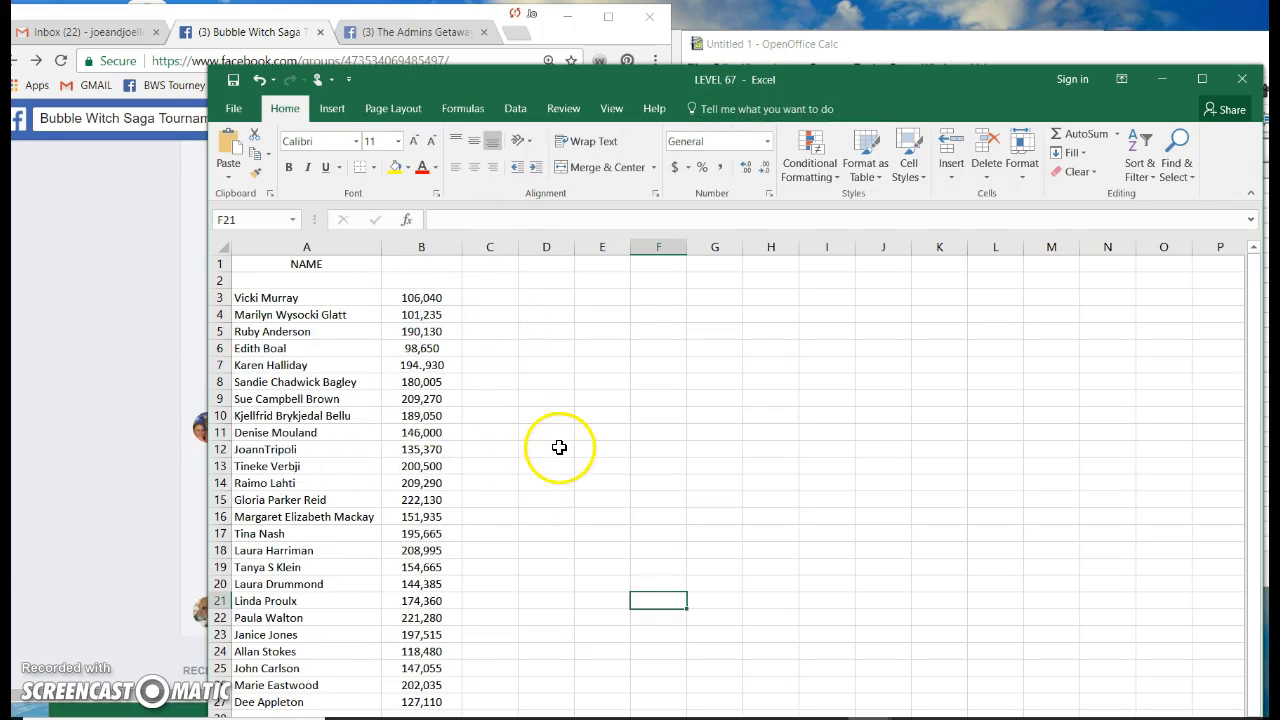
left_click(417, 262)
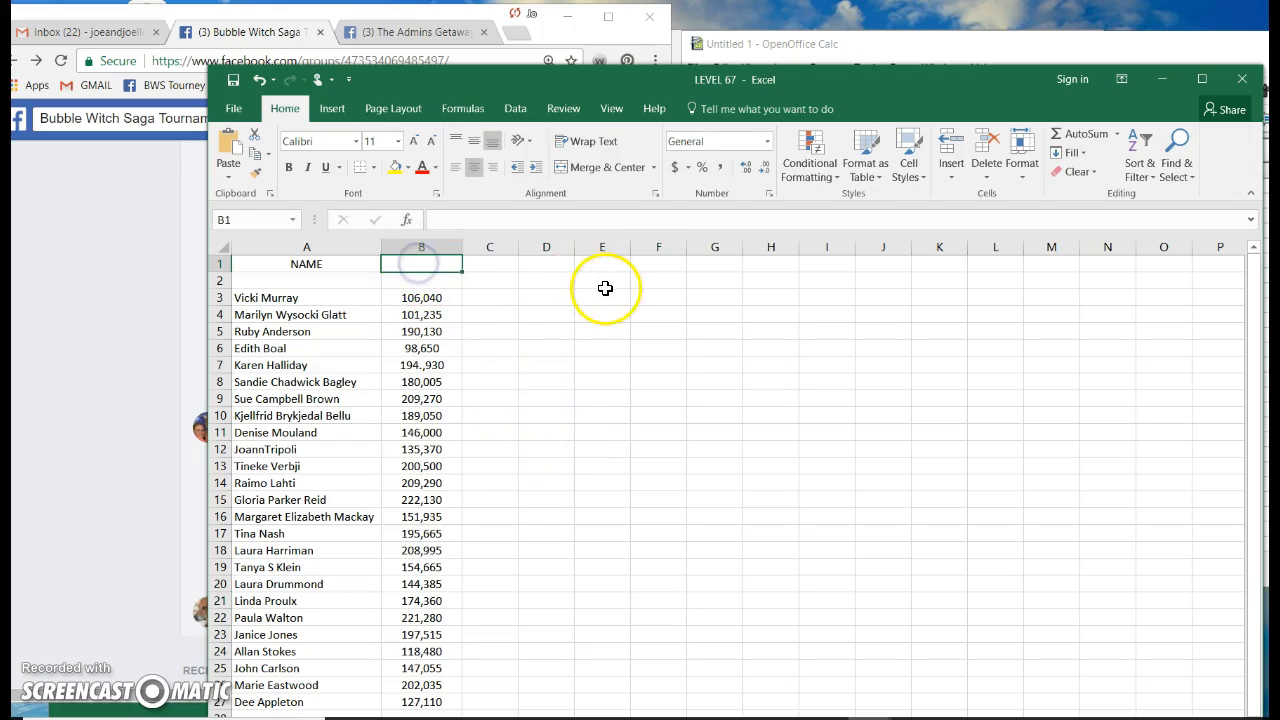
left_click(1158, 78)
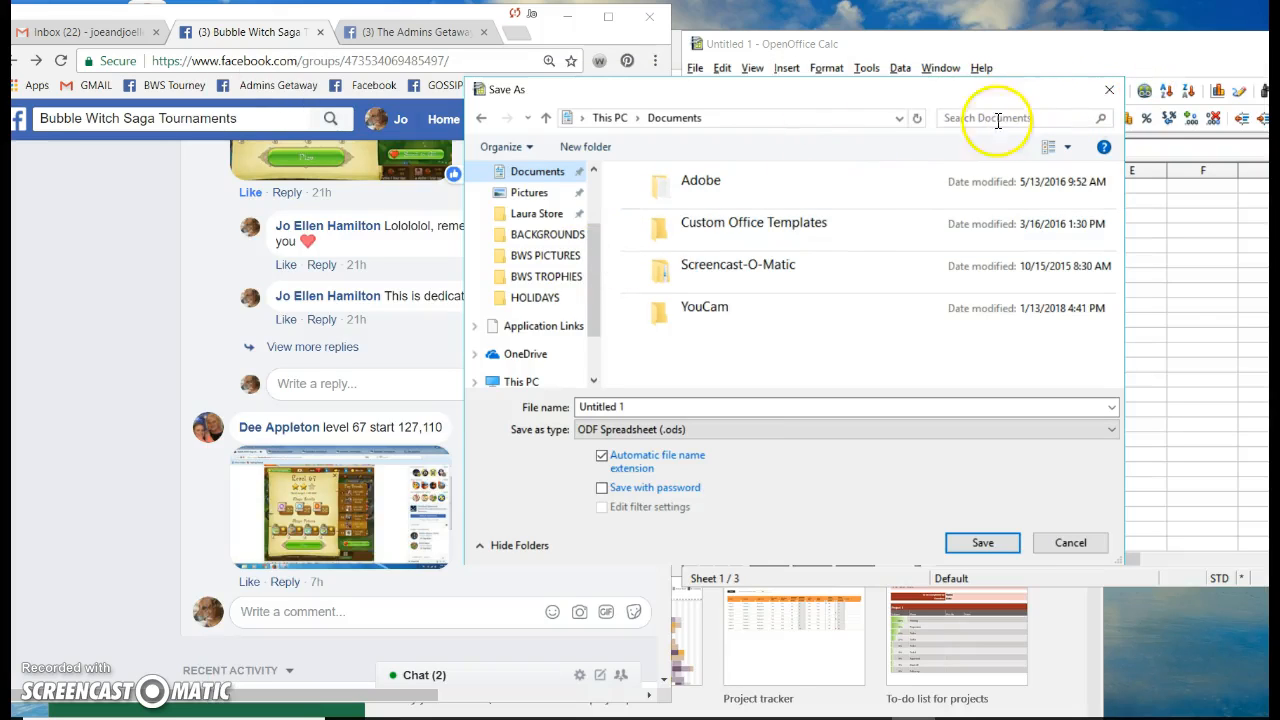
Close the Save As dialog without saving the spreadsheet
left_click_drag(852, 92, 784, 94)
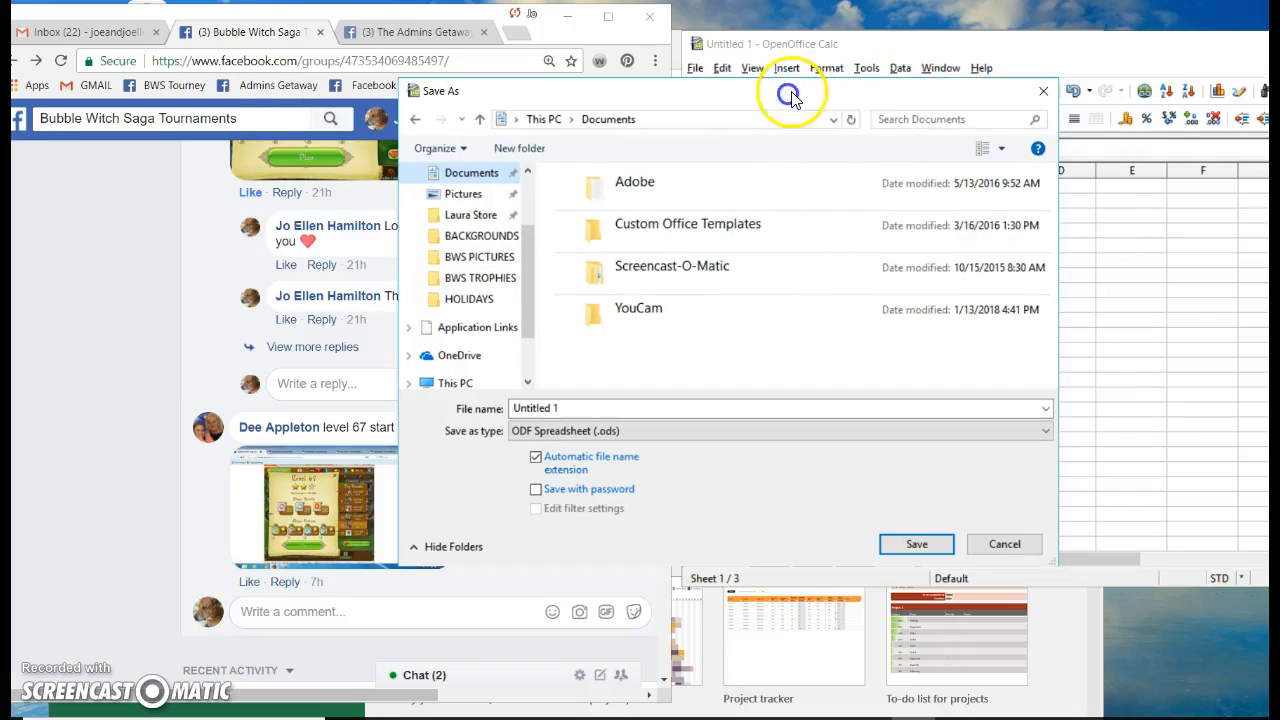
left_click(1040, 91)
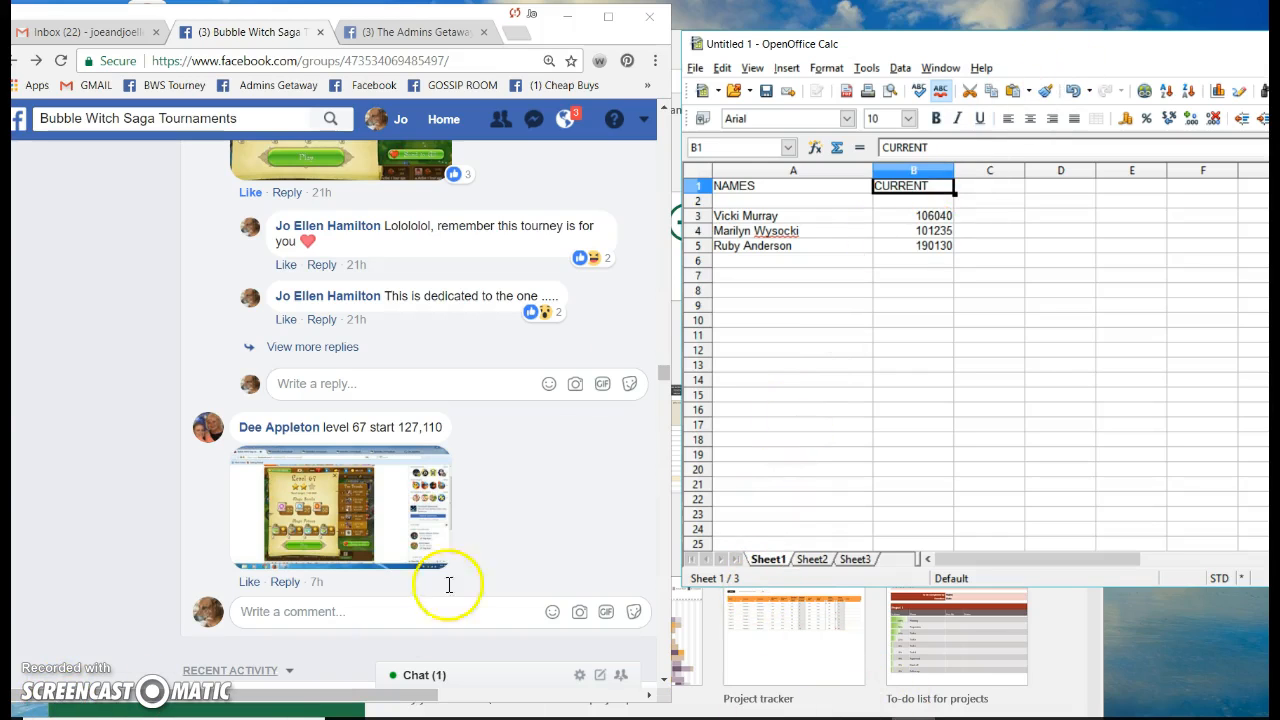
Close the spare Excel start screen from the taskbar
left_click(172, 714)
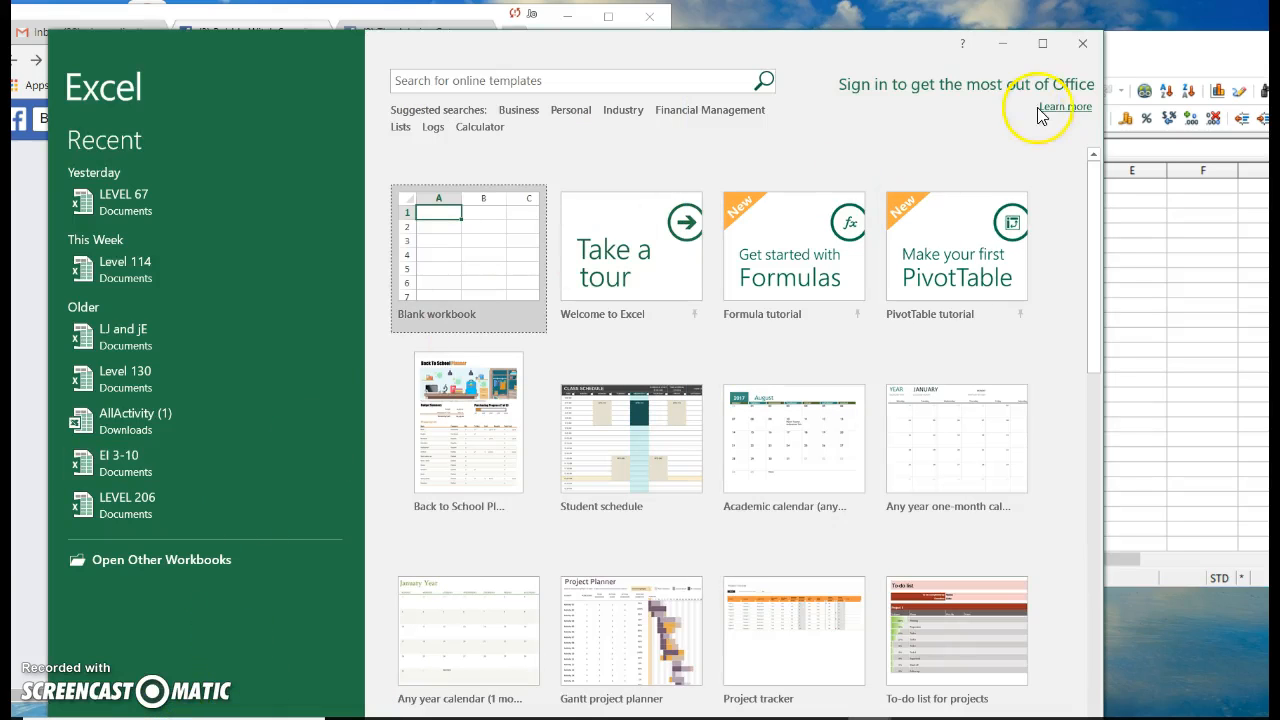
left_click(1088, 45)
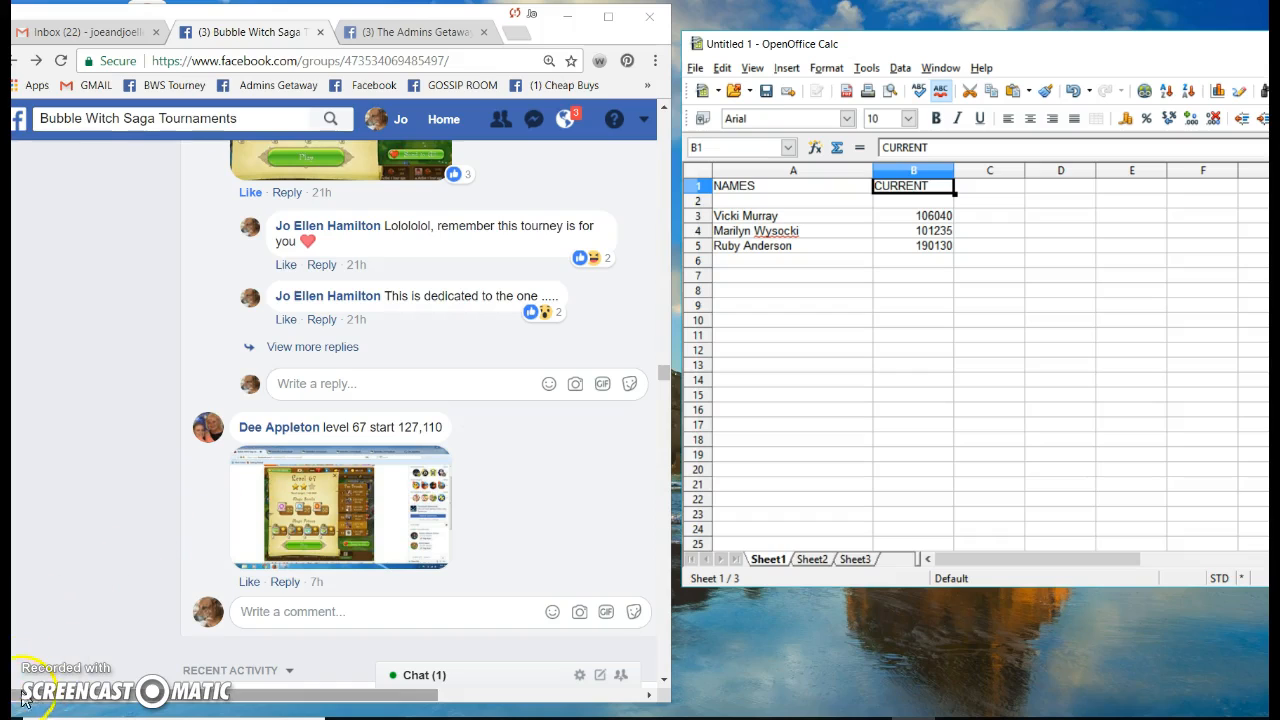